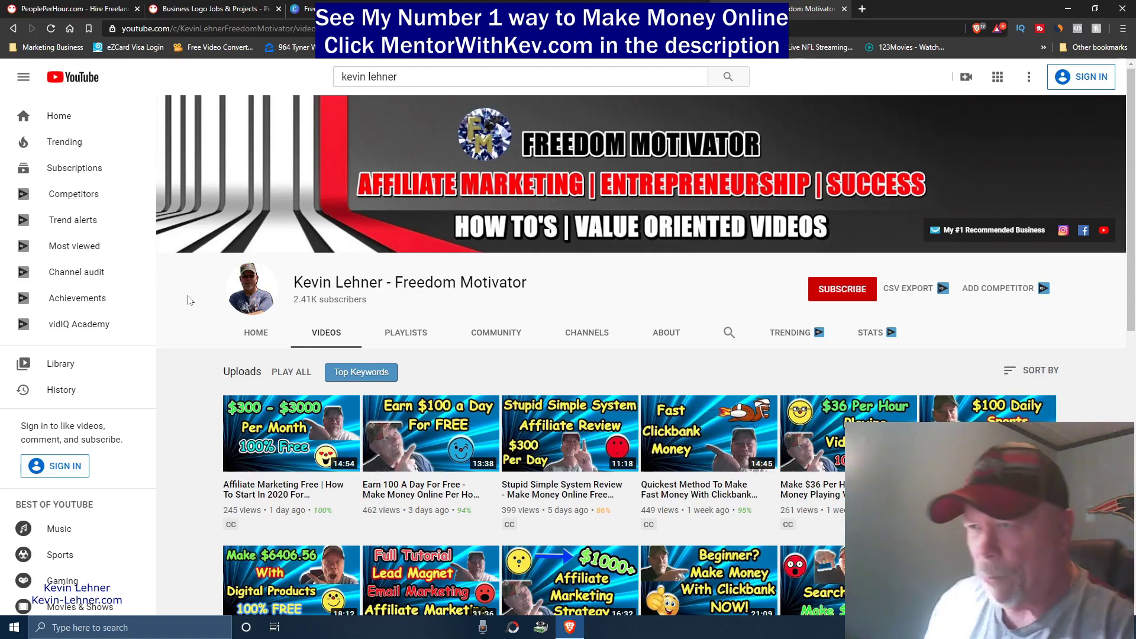
Close the first PeoplePerHour tab, show the PeoplePerHour home page in the remaining one, and highlight its web address
left_click(138, 9)
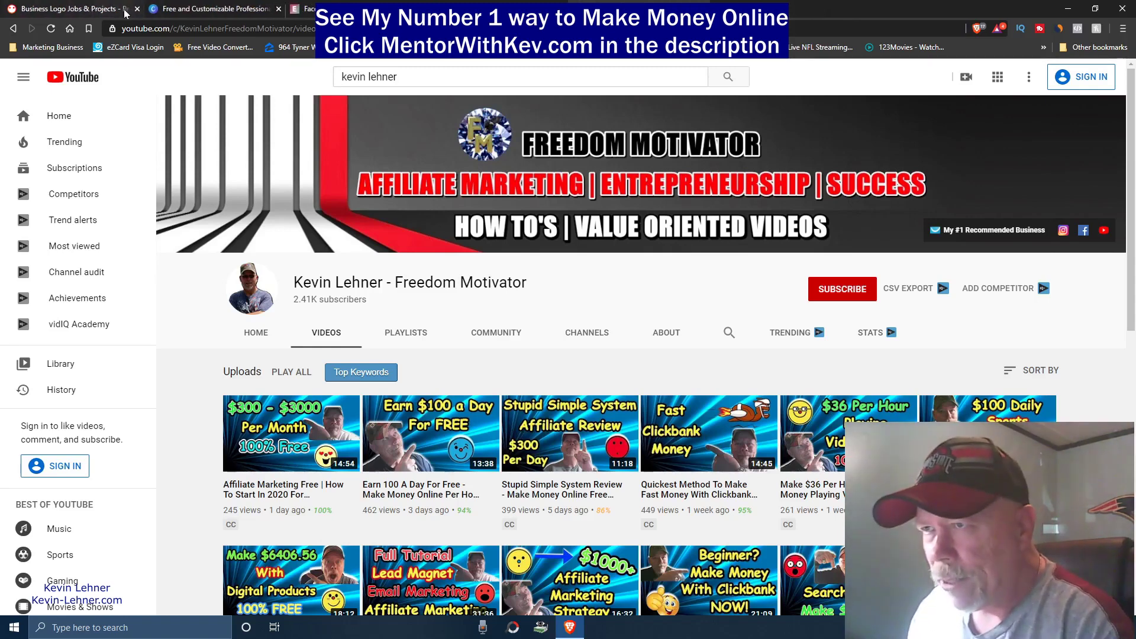
left_click(89, 9)
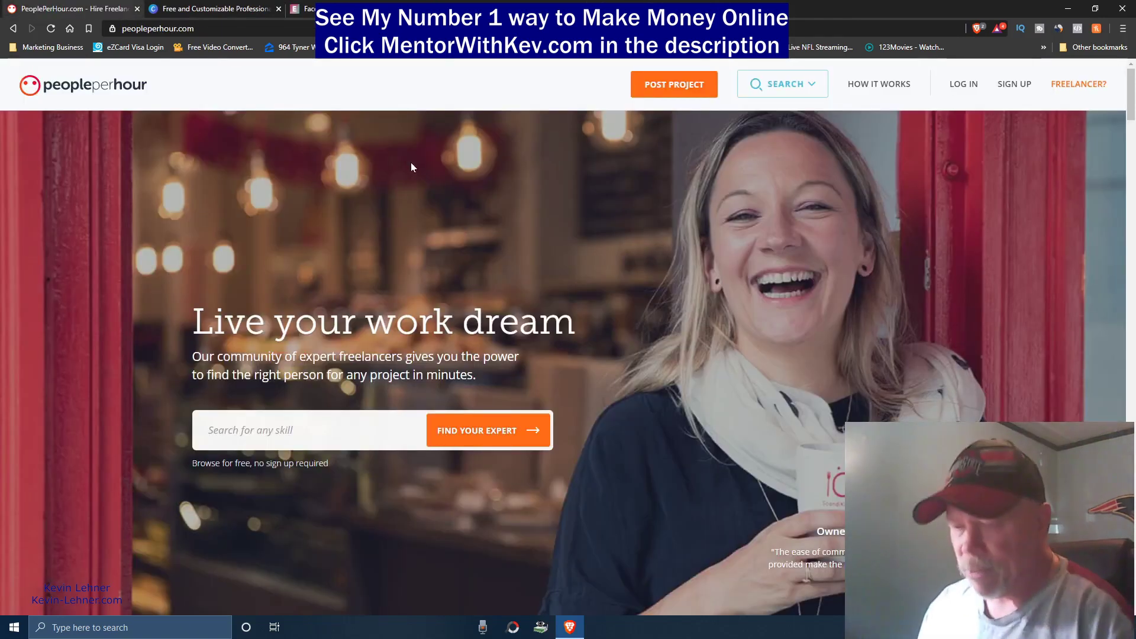
left_click_drag(190, 28, 128, 28)
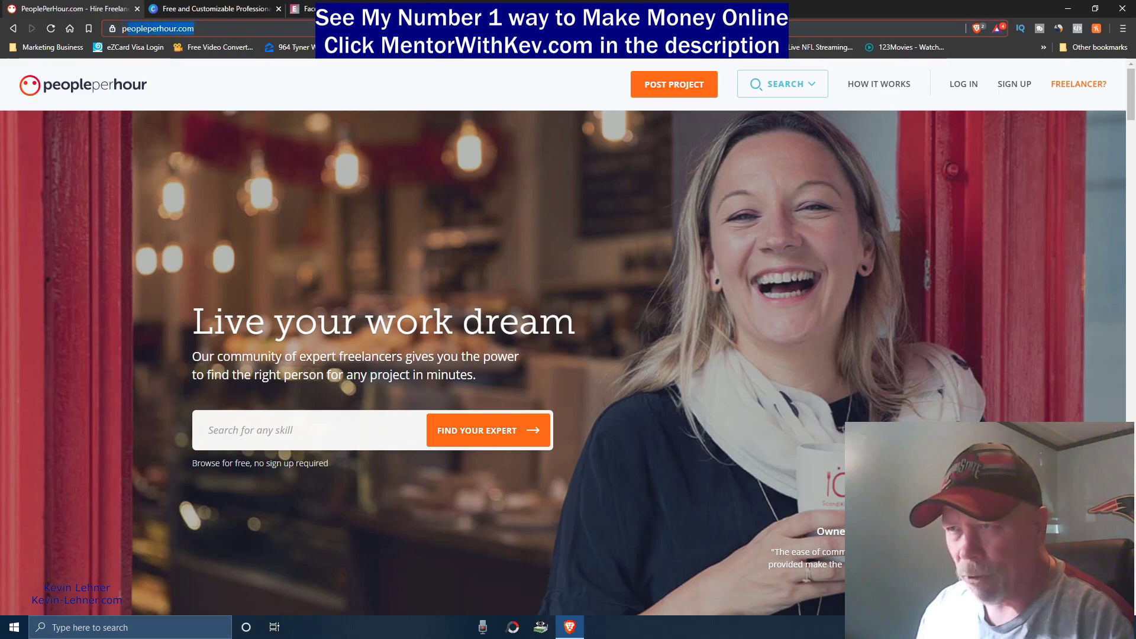
left_click(272, 88)
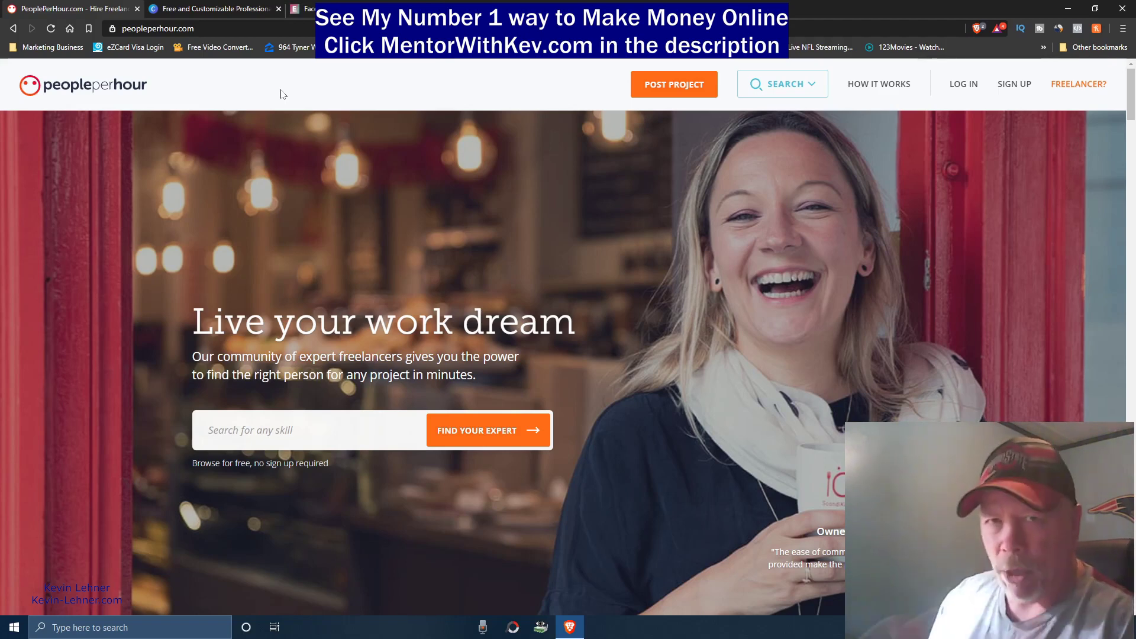
Examine the home page's figures on businesses, freelancers and money earned, highlighting the millions in the freelancer earnings
scroll(591, 261, "down", 4)
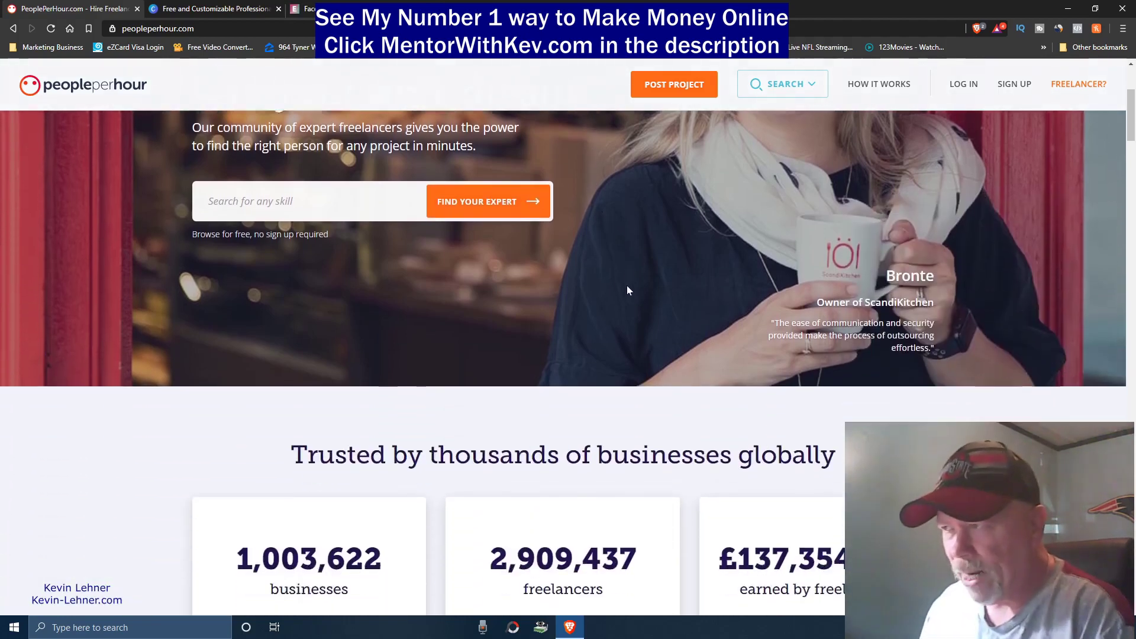
scroll(627, 284, "down", 3)
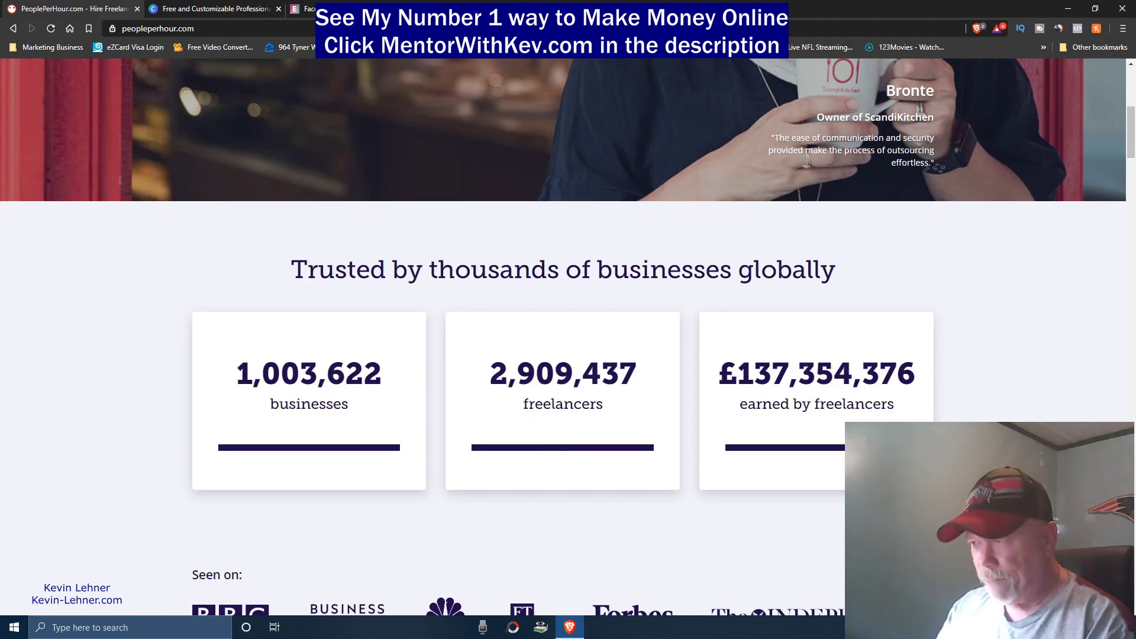
left_click_drag(738, 374, 789, 374)
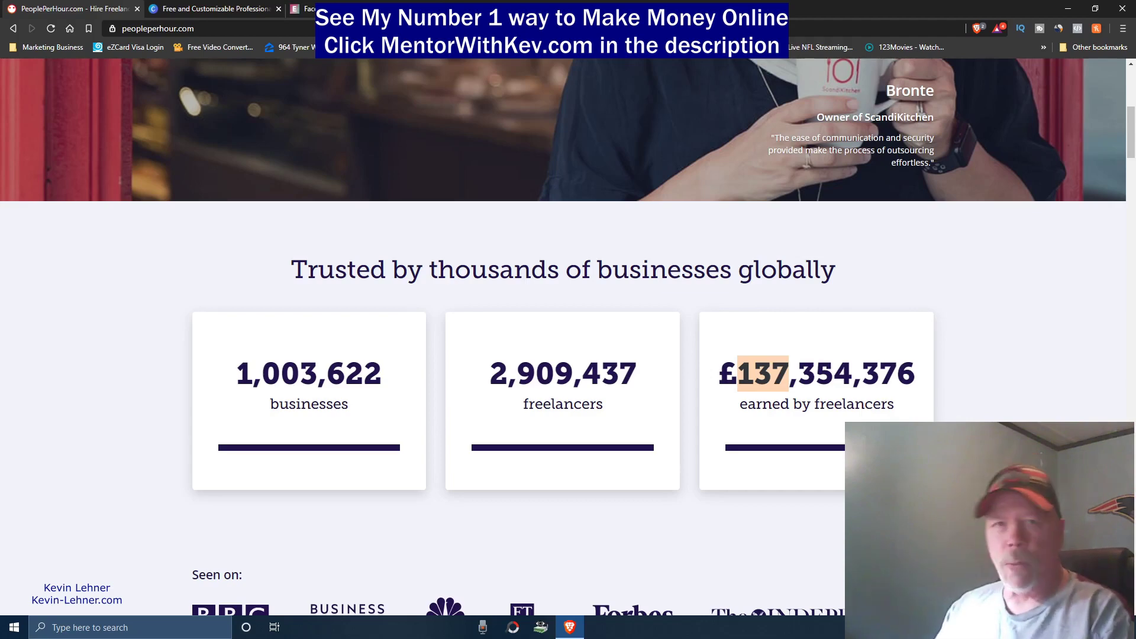
Review the home page sections on media mentions, hiring freelancers, fixed-price offers, trusted experts, collaboration, money protection and joining for free
scroll(330, 350, "down", 5)
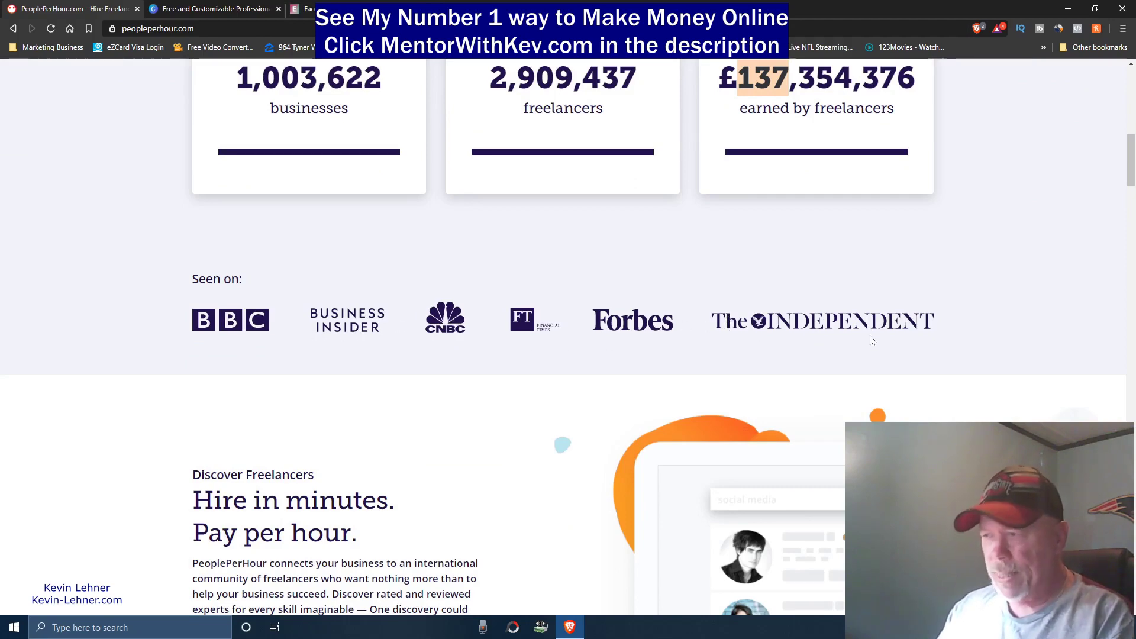
scroll(871, 340, "down", 4)
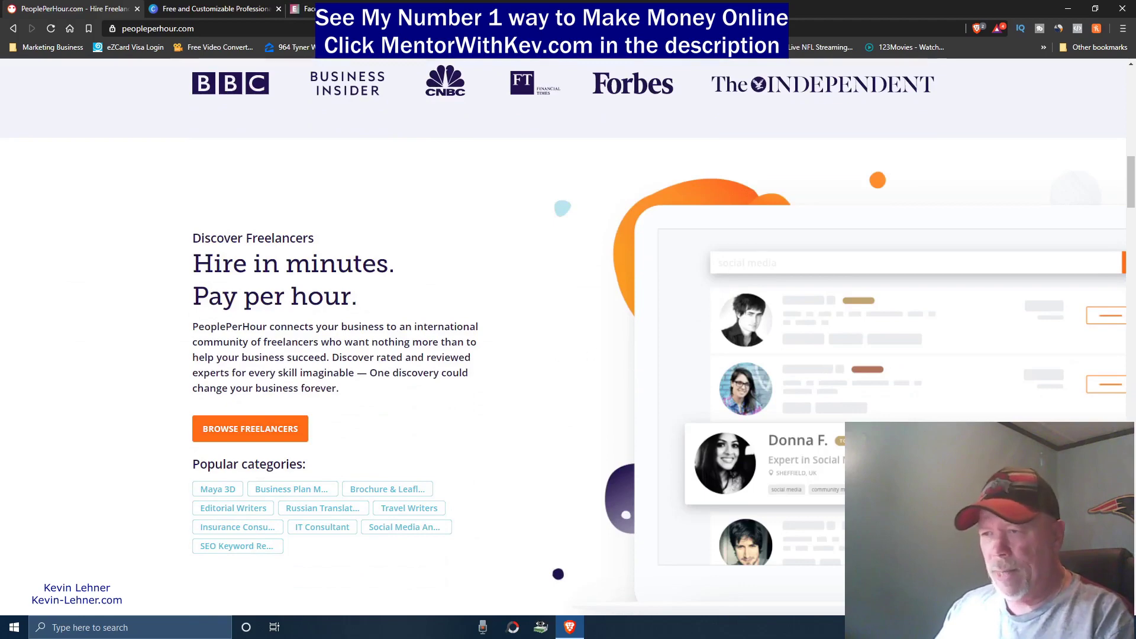
scroll(521, 319, "down", 7)
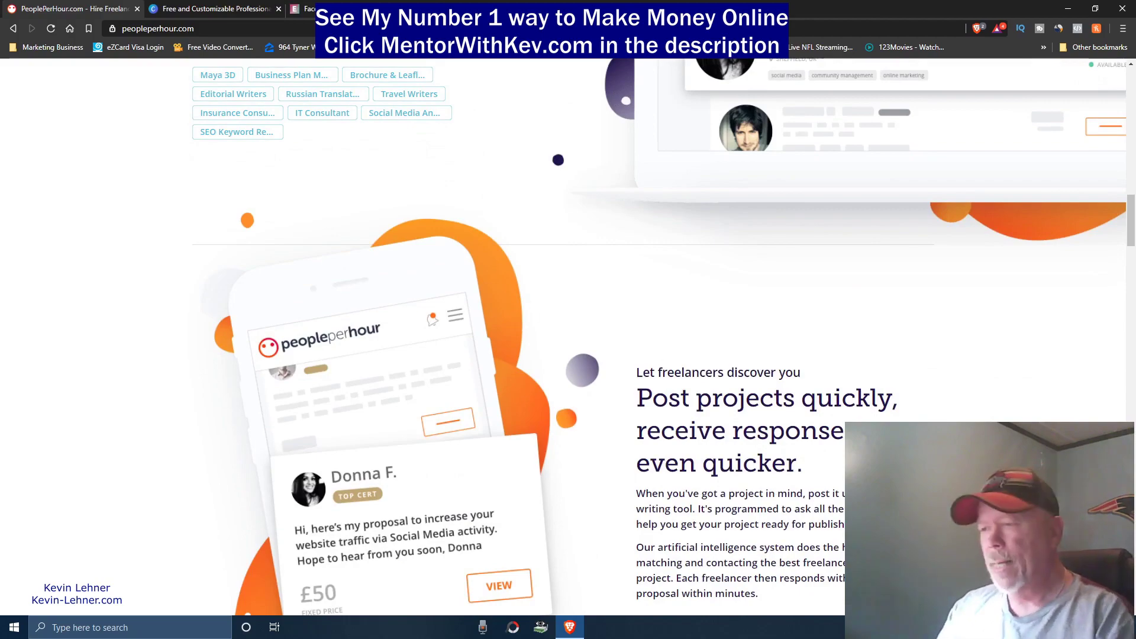
scroll(641, 388, "down", 9)
scroll(604, 405, "down", 2)
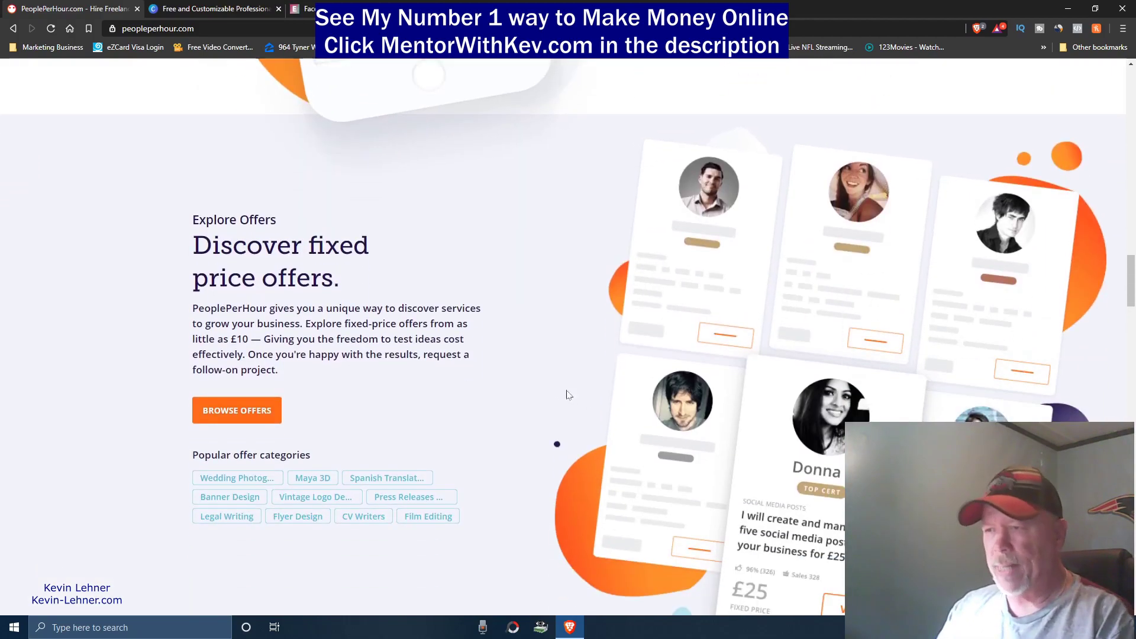
scroll(563, 394, "down", 3)
scroll(516, 358, "up", 3)
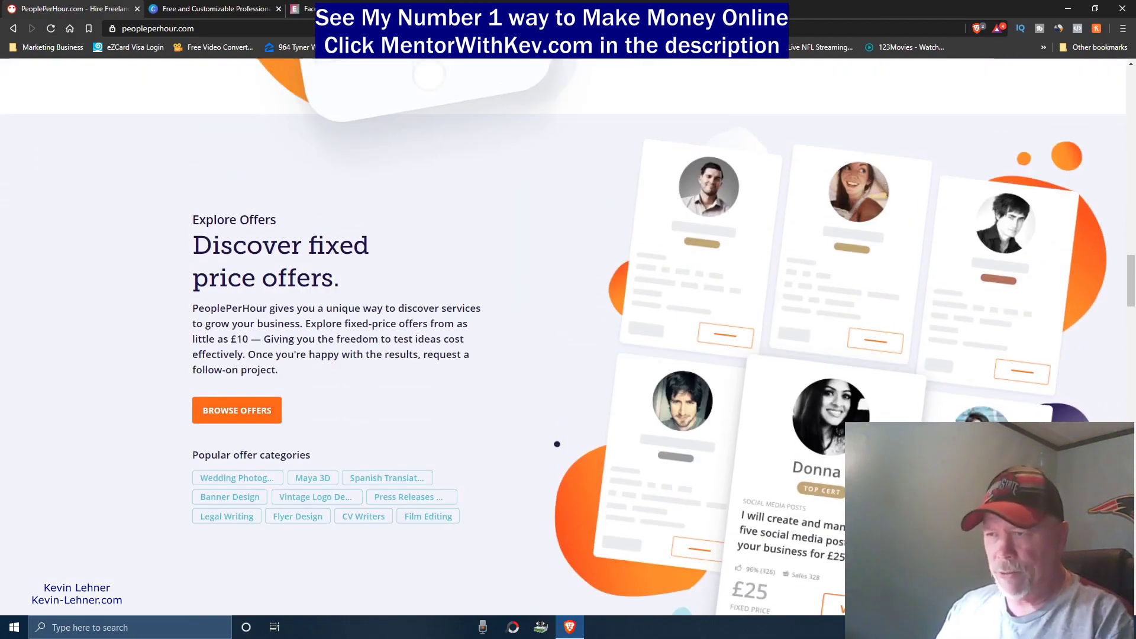
scroll(583, 314, "down", 5)
scroll(583, 314, "down", 4)
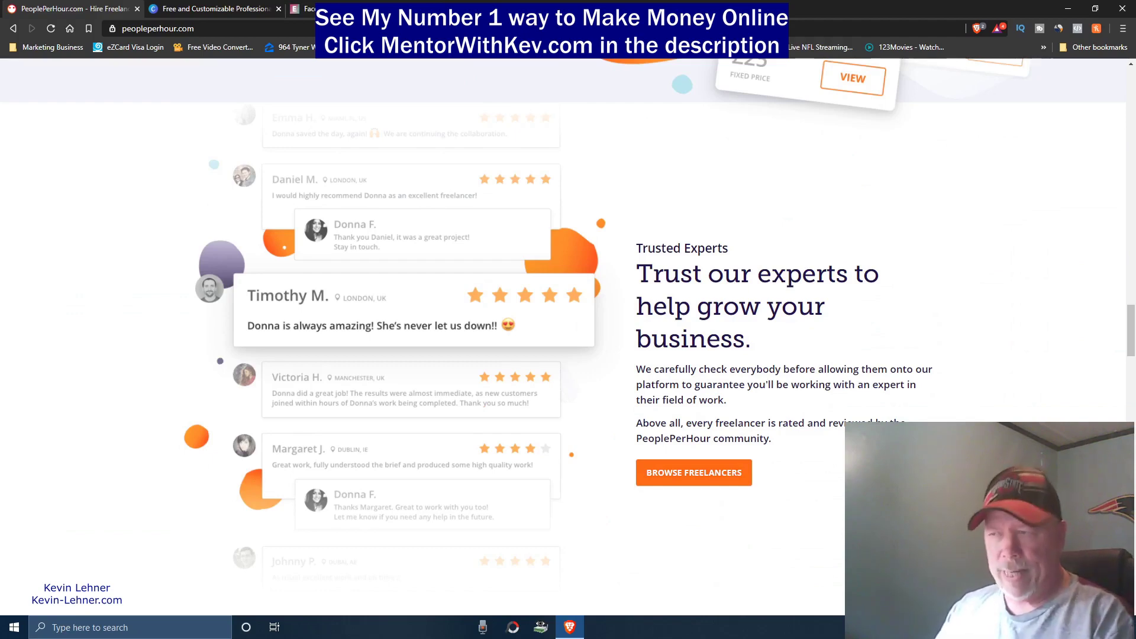
scroll(486, 290, "down", 10)
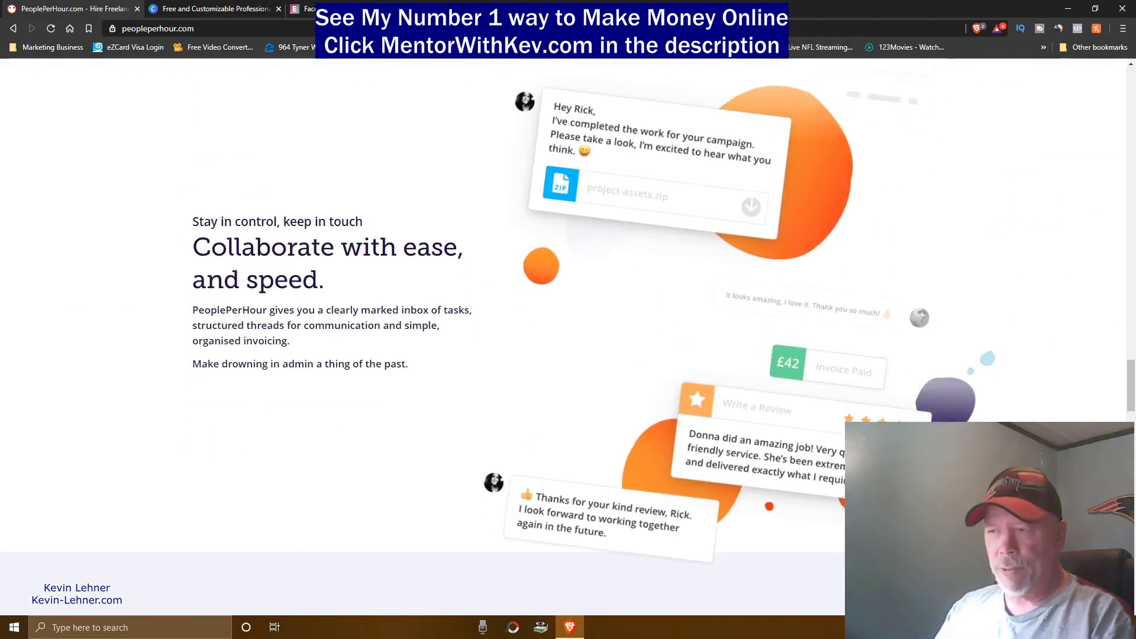
scroll(486, 290, "down", 8)
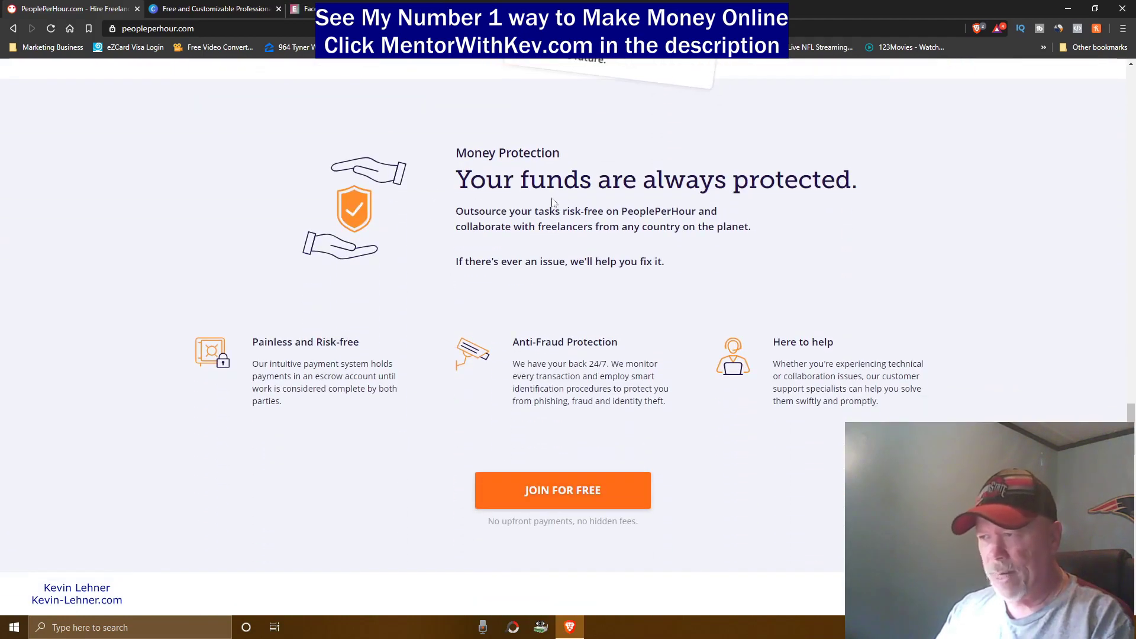
scroll(639, 329, "down", 4)
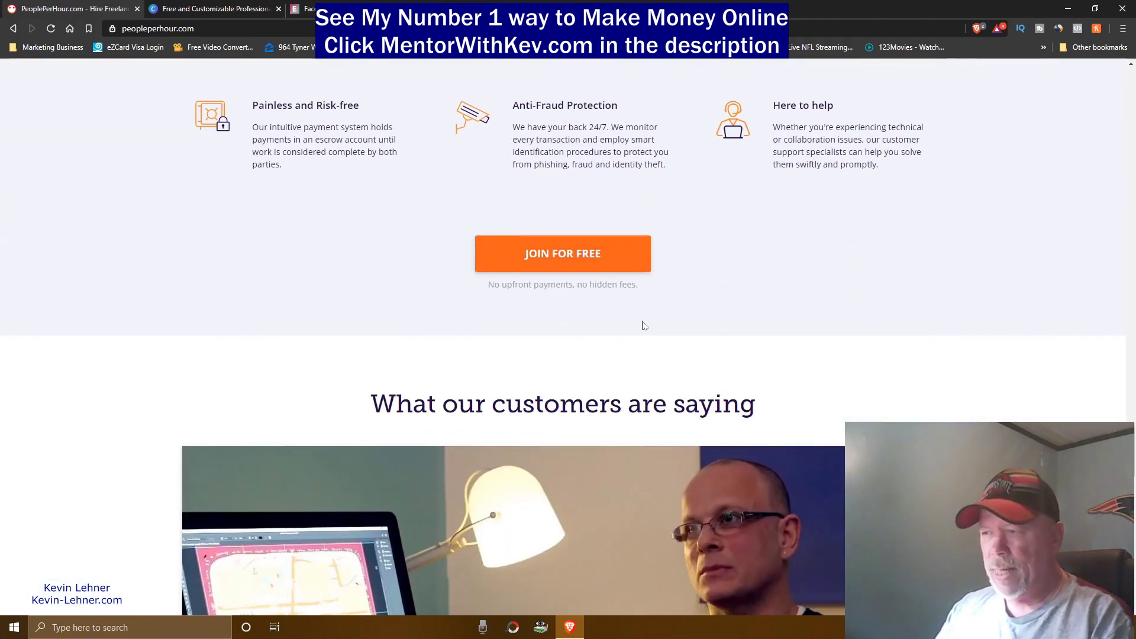
scroll(613, 350, "down", 4)
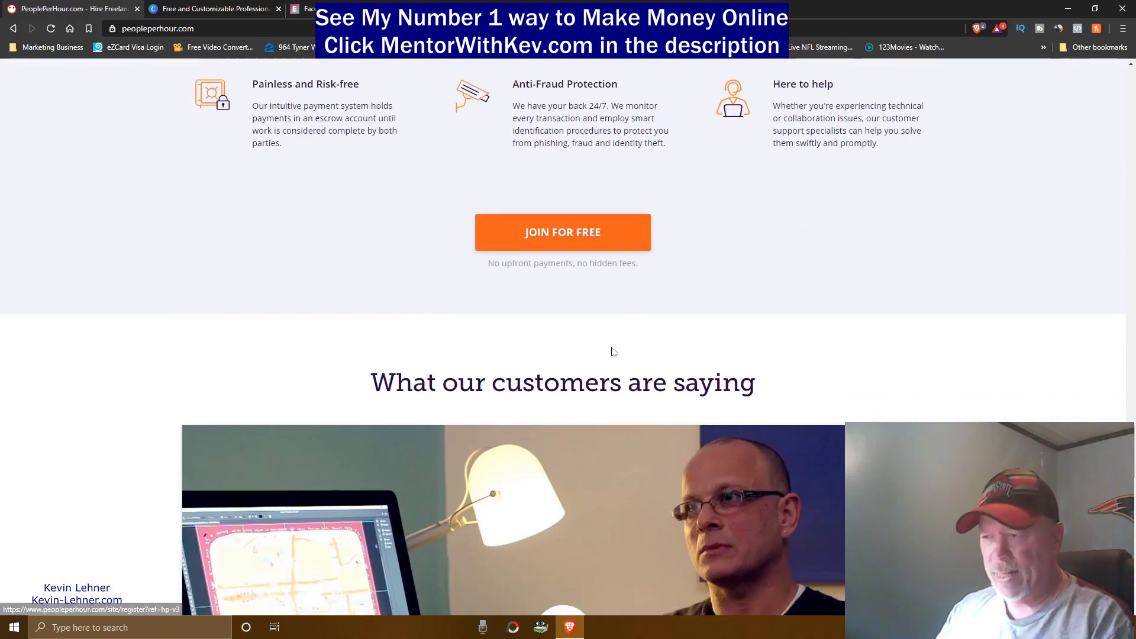
Open the PeoplePerHour project search that lets freelancers find projects to quote on
scroll(616, 350, "up", 5)
scroll(614, 345, "up", 8)
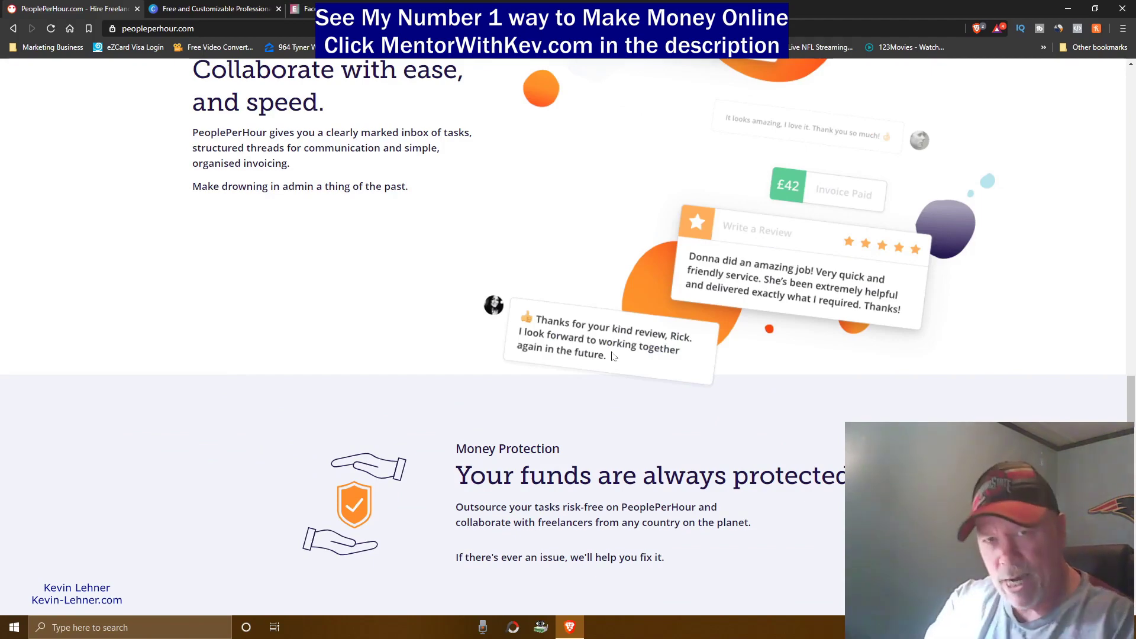
scroll(613, 355, "up", 20)
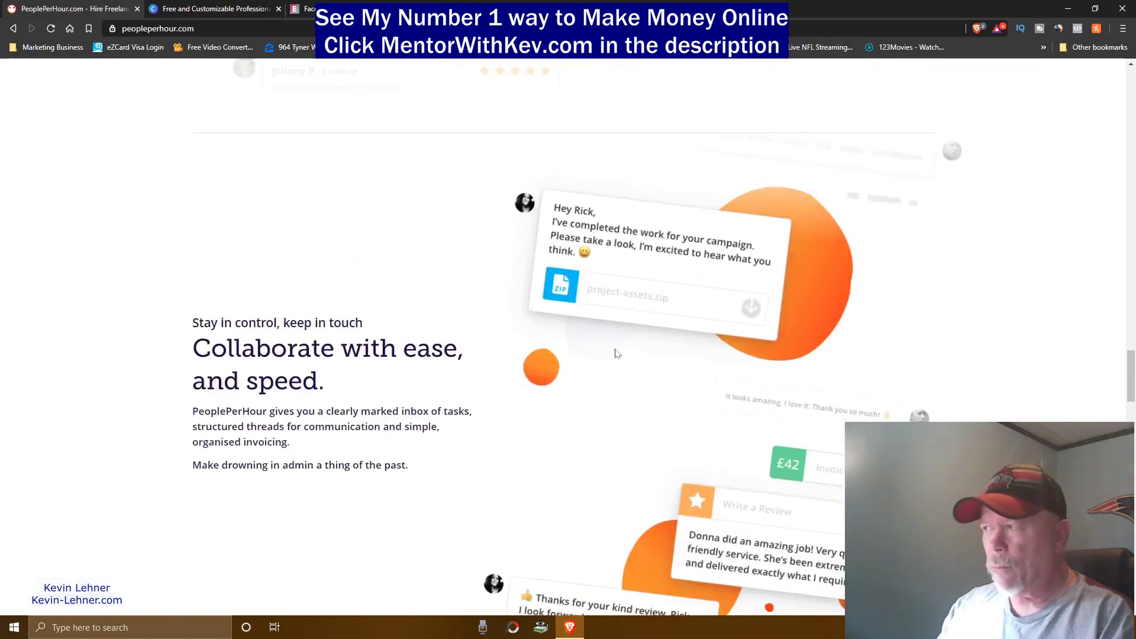
scroll(552, 253, "up", 15)
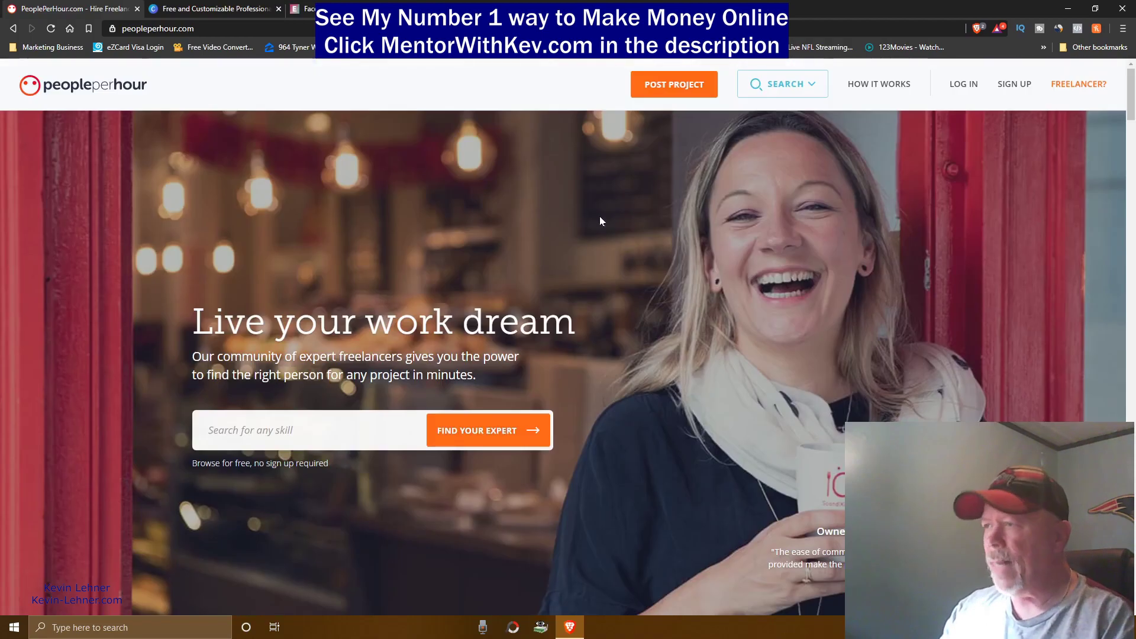
left_click(812, 87)
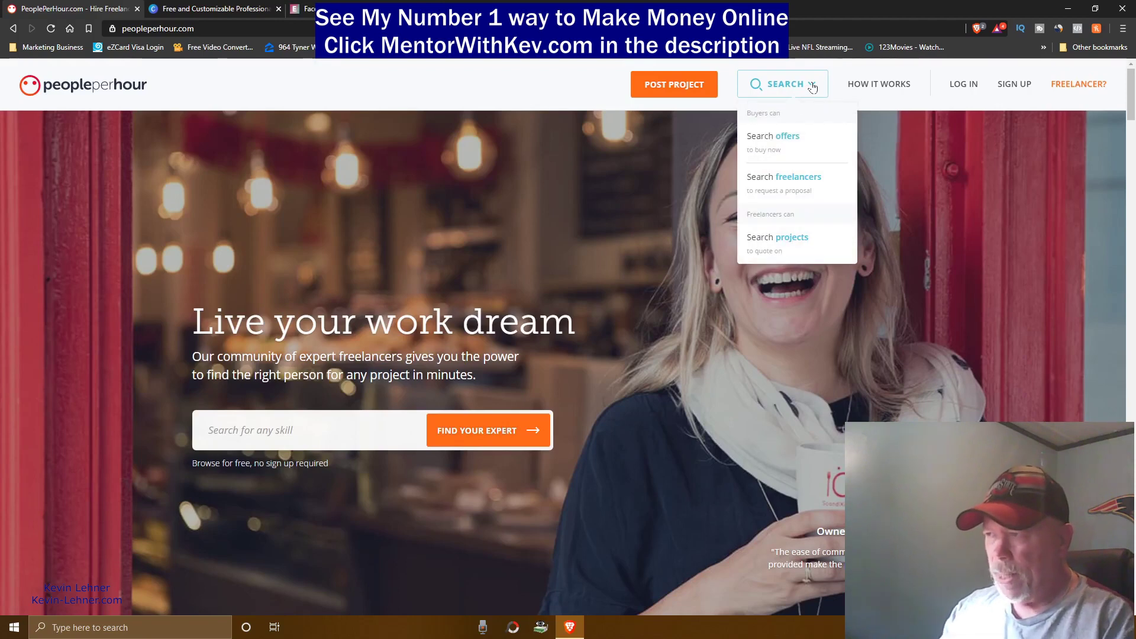
left_click(790, 239)
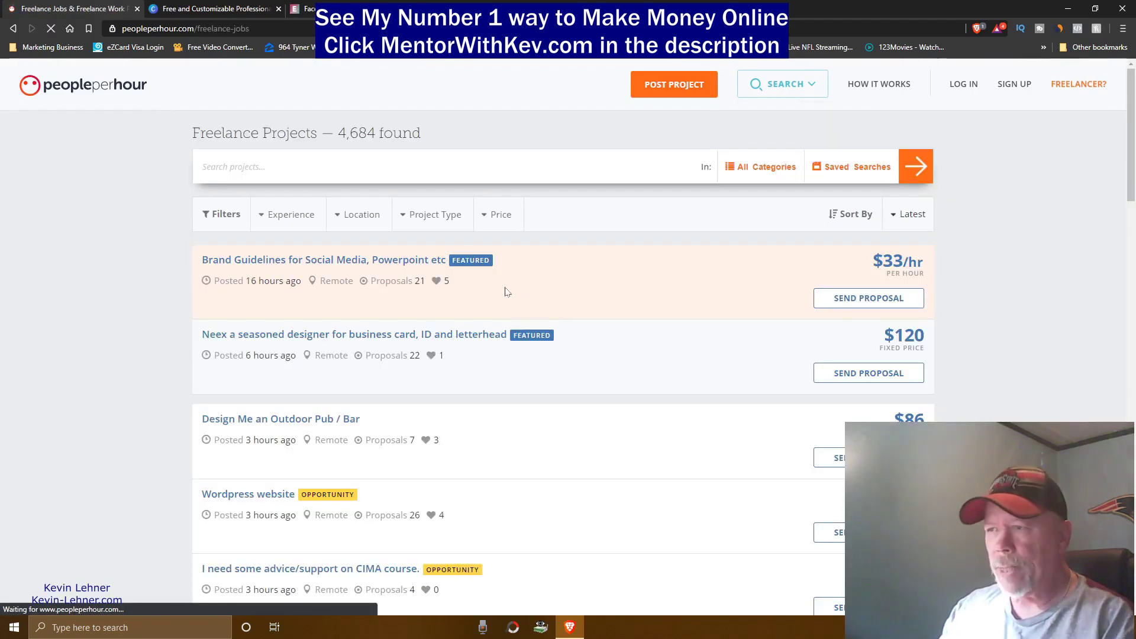
Skim the latest freelance project listings and search the projects for "business logo"
scroll(626, 371, "down", 15)
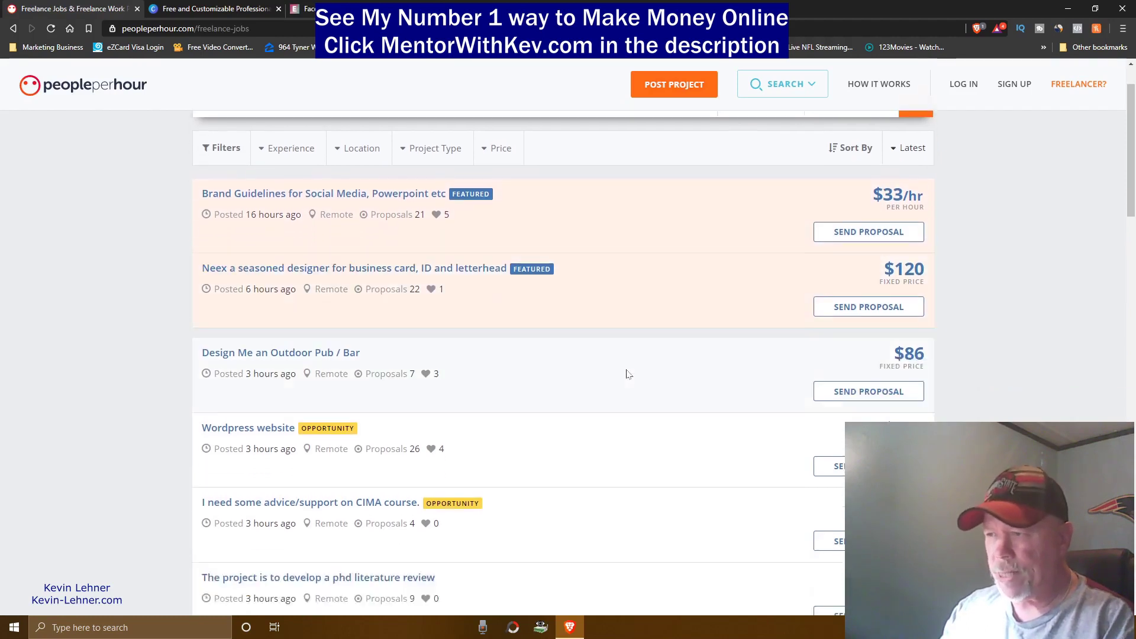
scroll(628, 372, "down", 9)
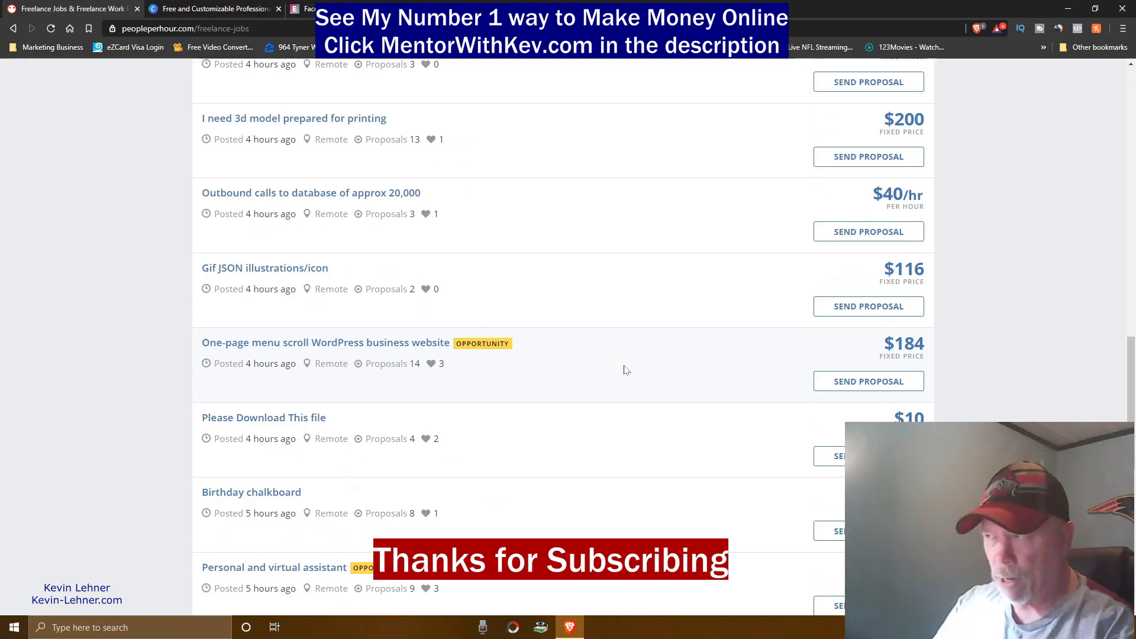
scroll(614, 355, "up", 15)
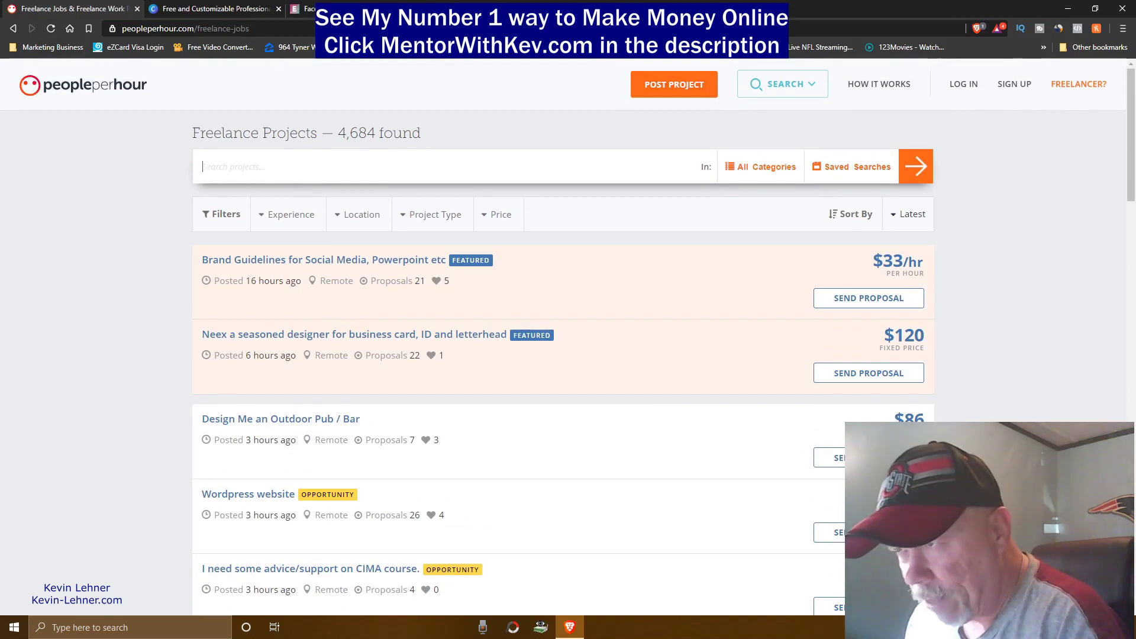
type("b")
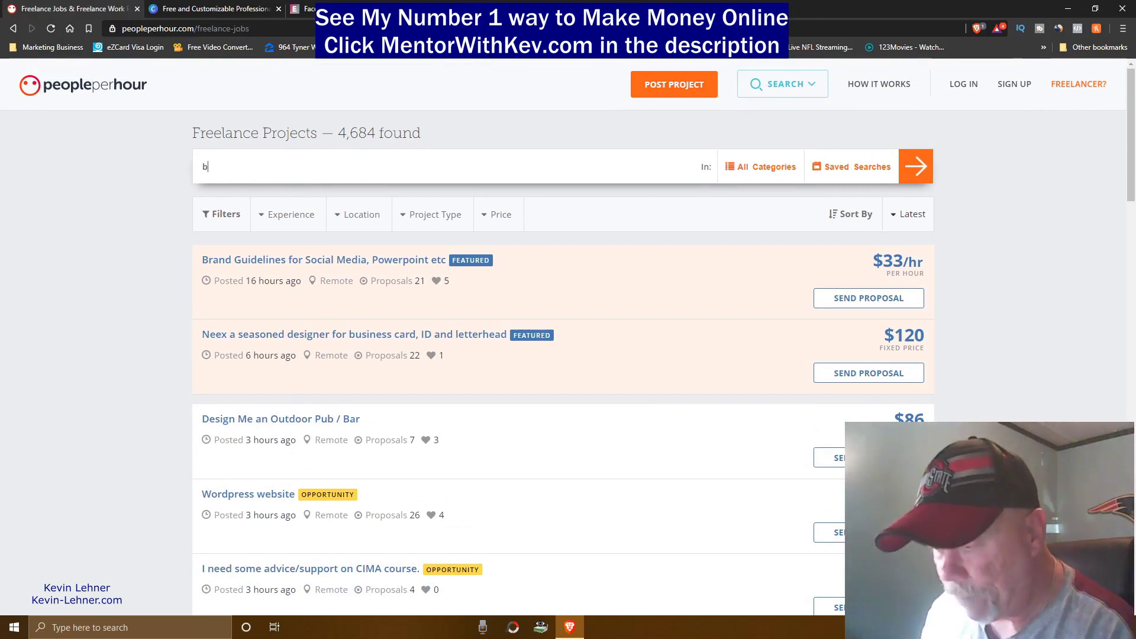
type("usin")
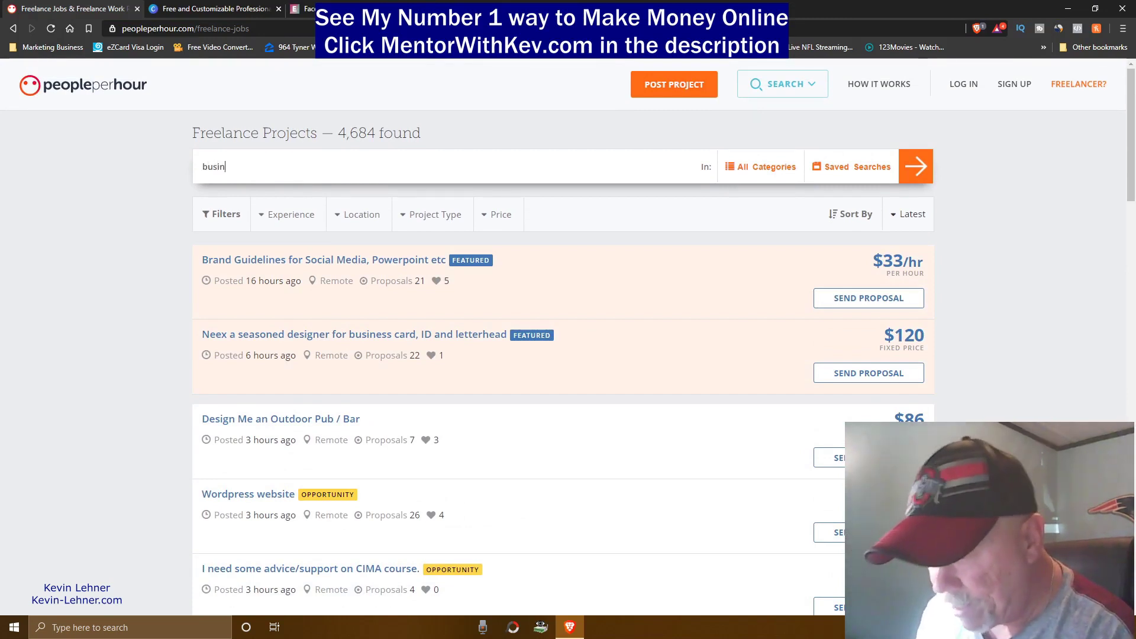
type("ess logo")
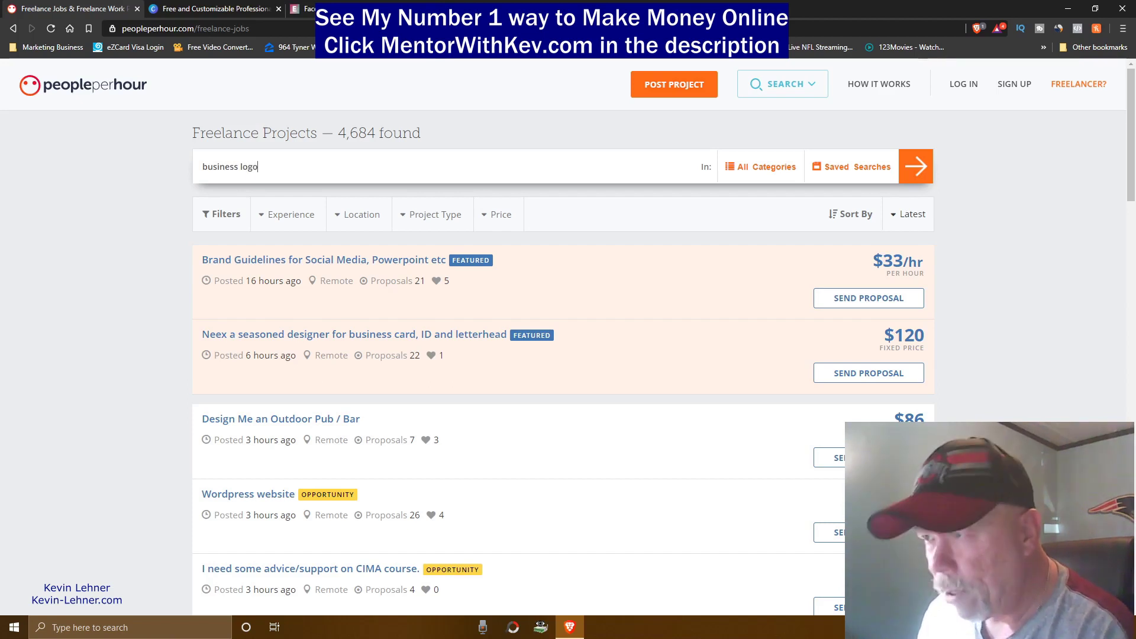
key("Return")
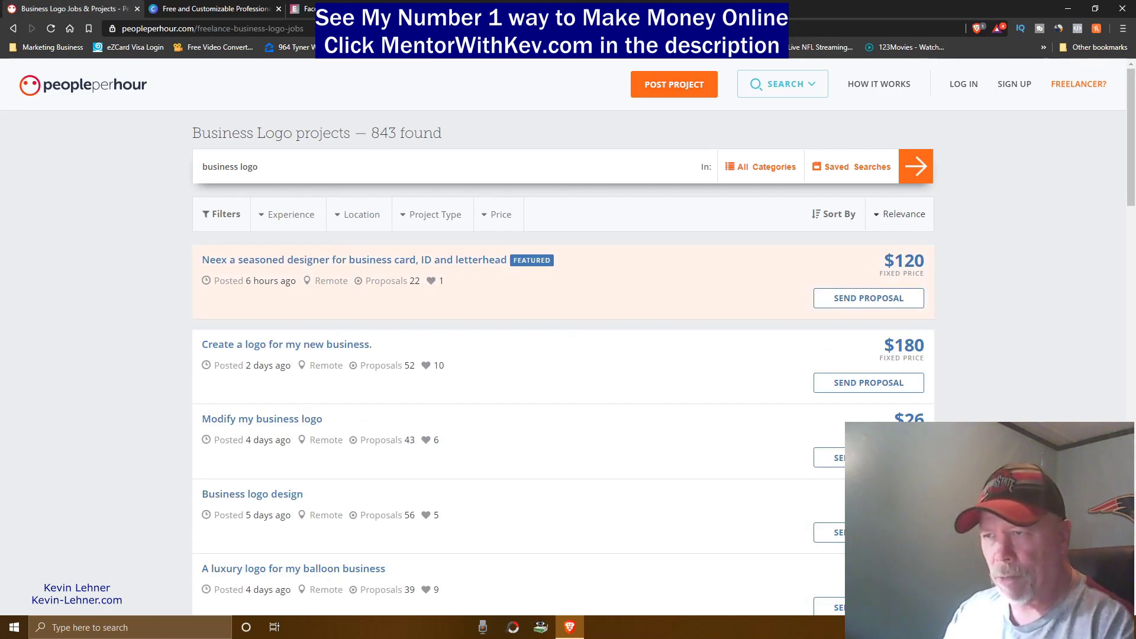
Examine the business logo project results and their offered prices, highlighting the results heading and an hourly "Business logo" rate
left_click_drag(192, 133, 444, 136)
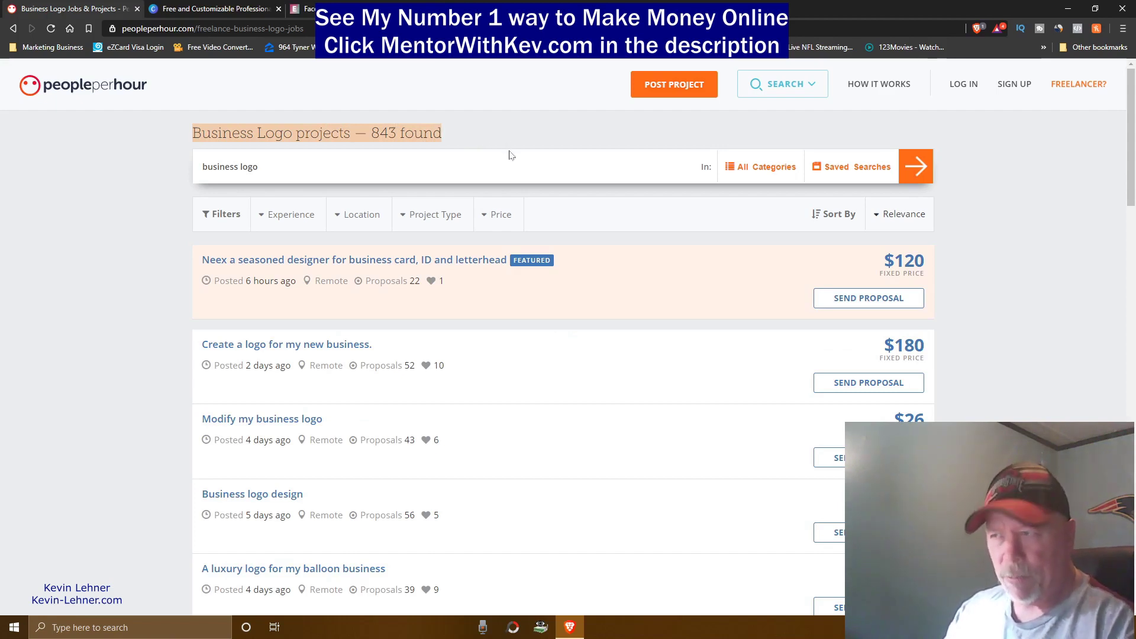
scroll(566, 253, "down", 3)
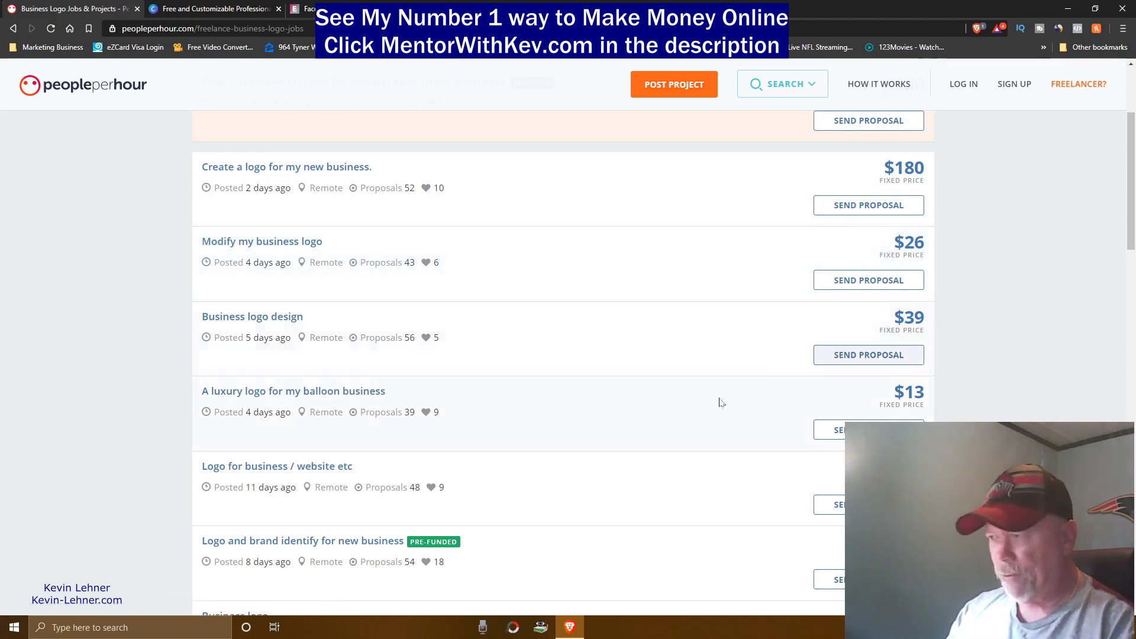
scroll(534, 327, "down", 3)
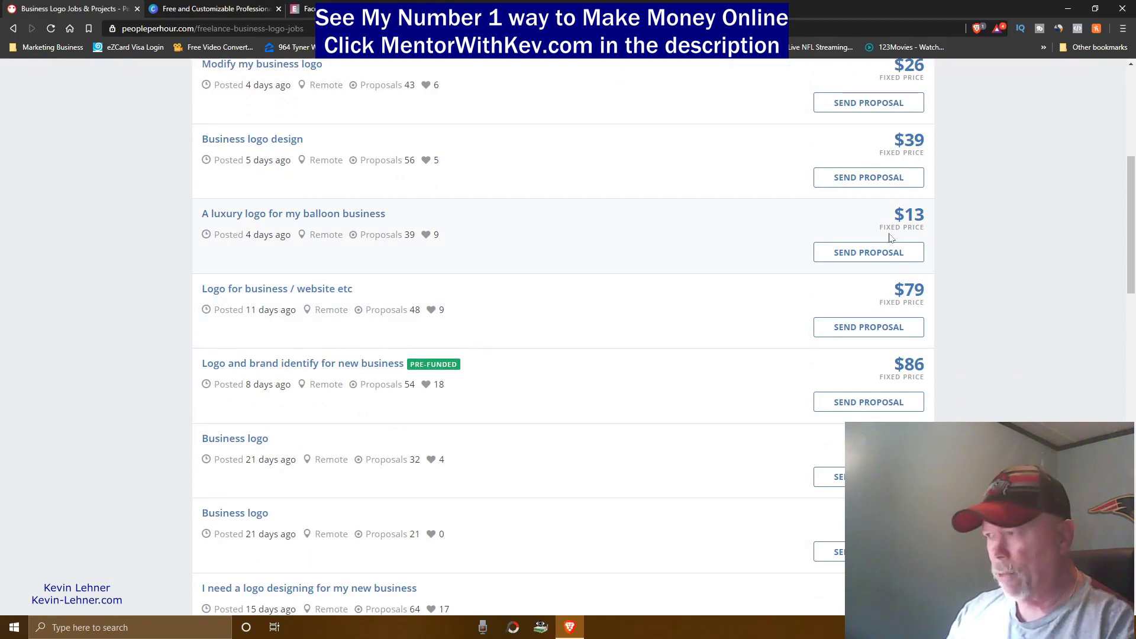
scroll(231, 295, "down", 1)
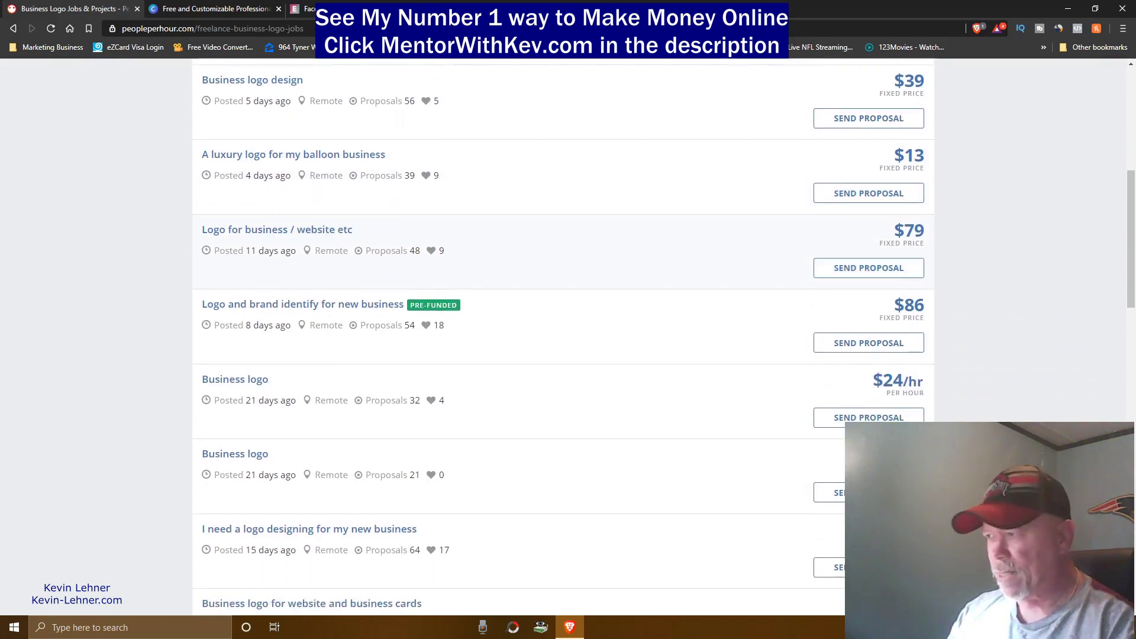
scroll(259, 322, "down", 1)
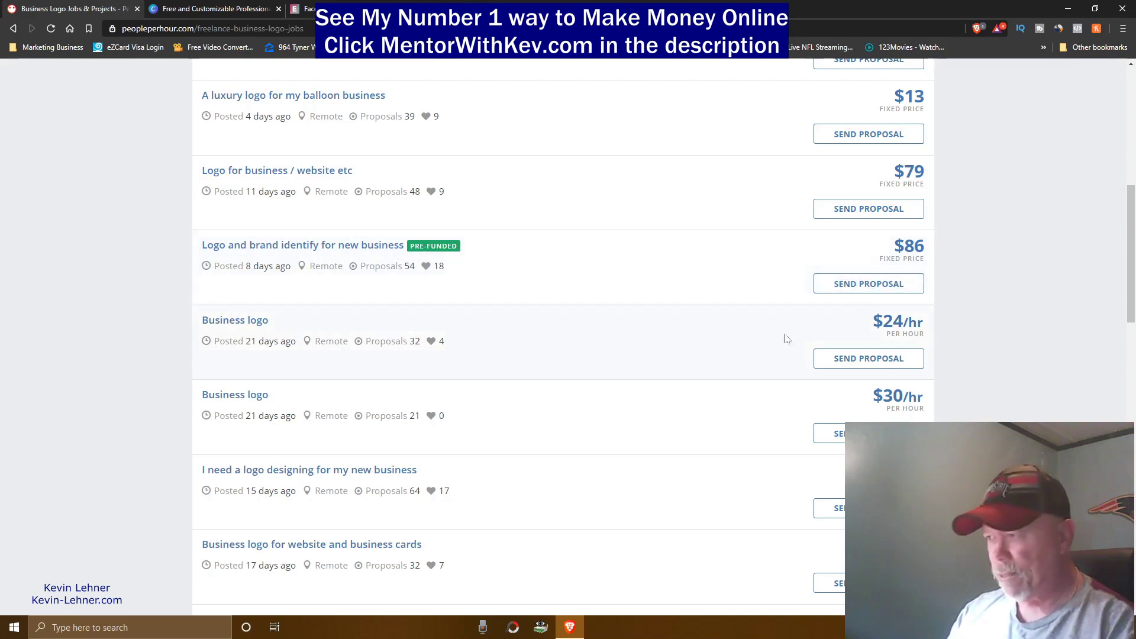
left_click_drag(883, 322, 923, 323)
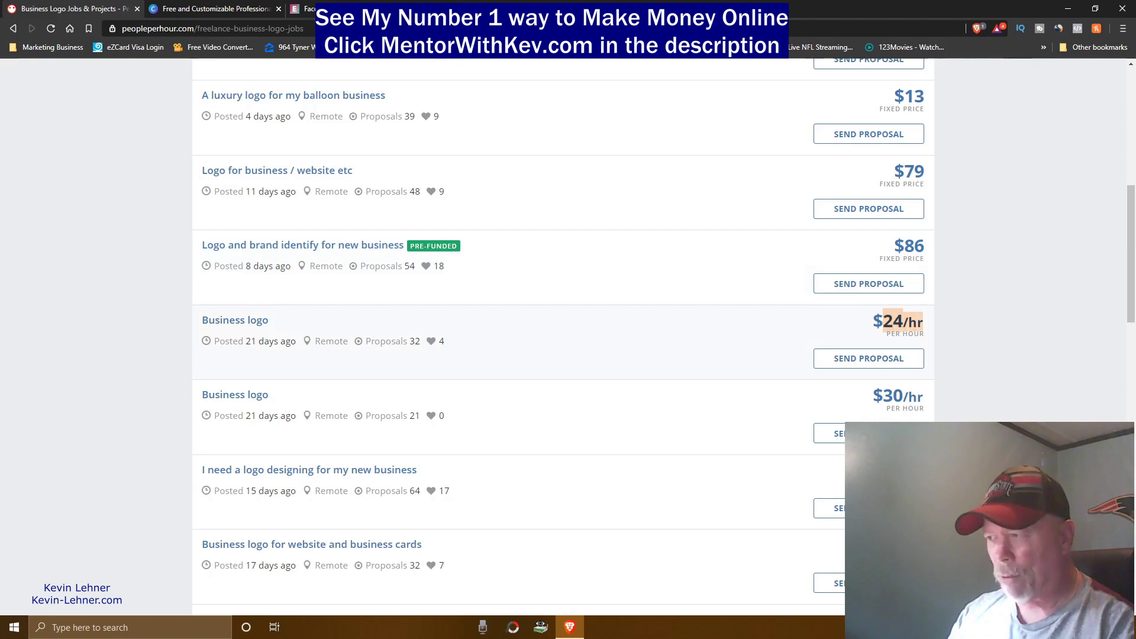
Examine the remaining business logo projects on the first results page, comparing their offered fixed and hourly prices and proposals
scroll(628, 350, "down", 2)
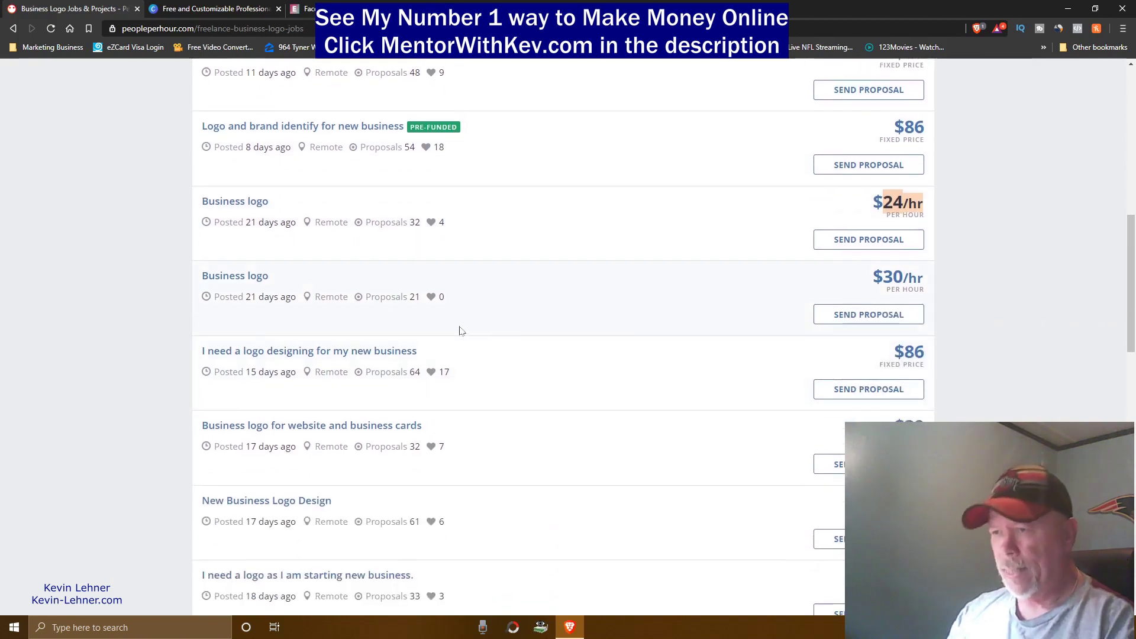
scroll(459, 327, "down", 1)
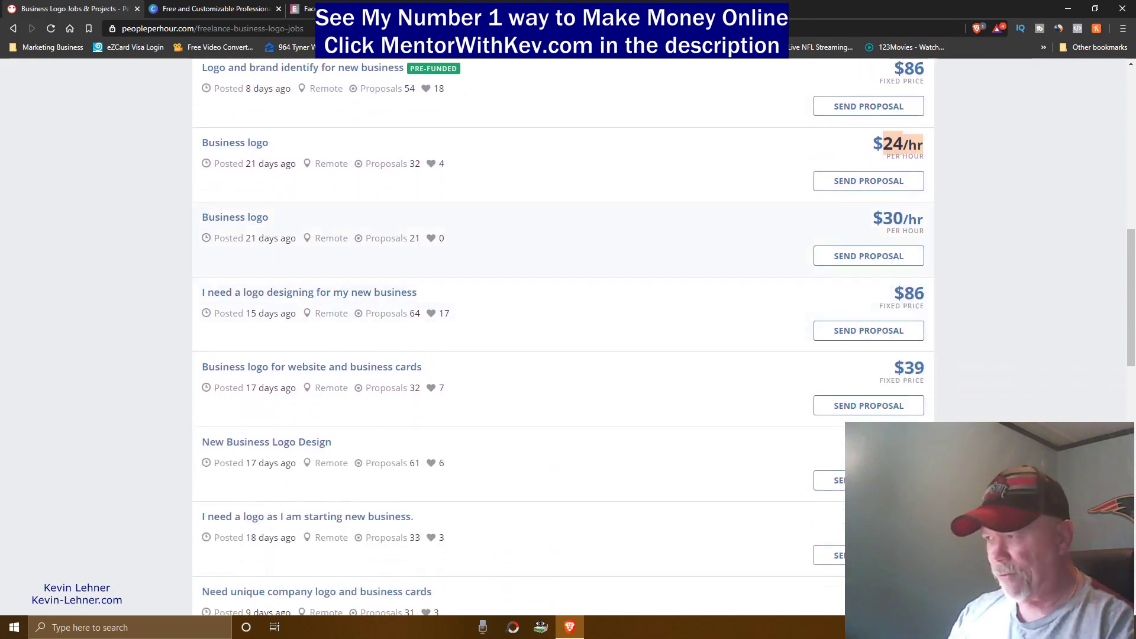
scroll(543, 335, "down", 2)
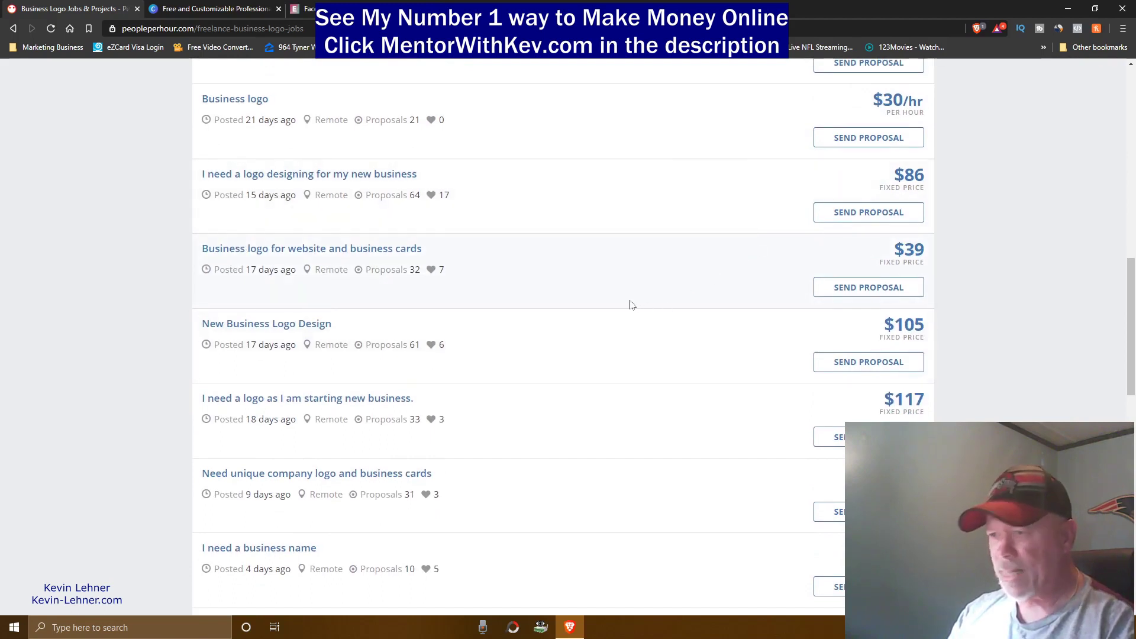
scroll(629, 304, "down", 2)
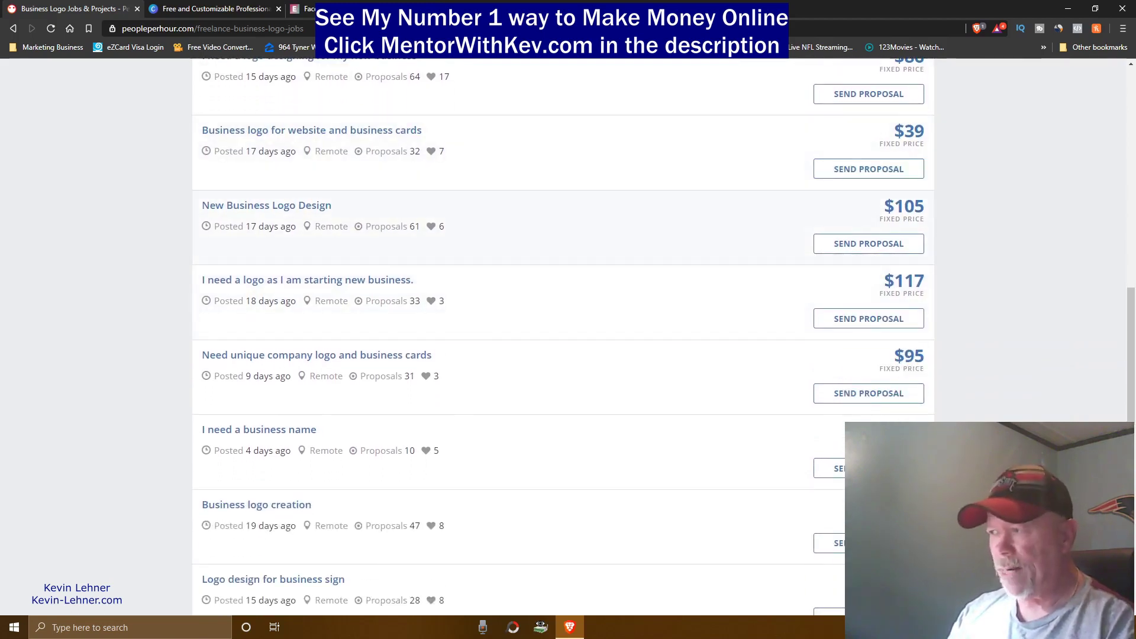
scroll(832, 349, "down", 1)
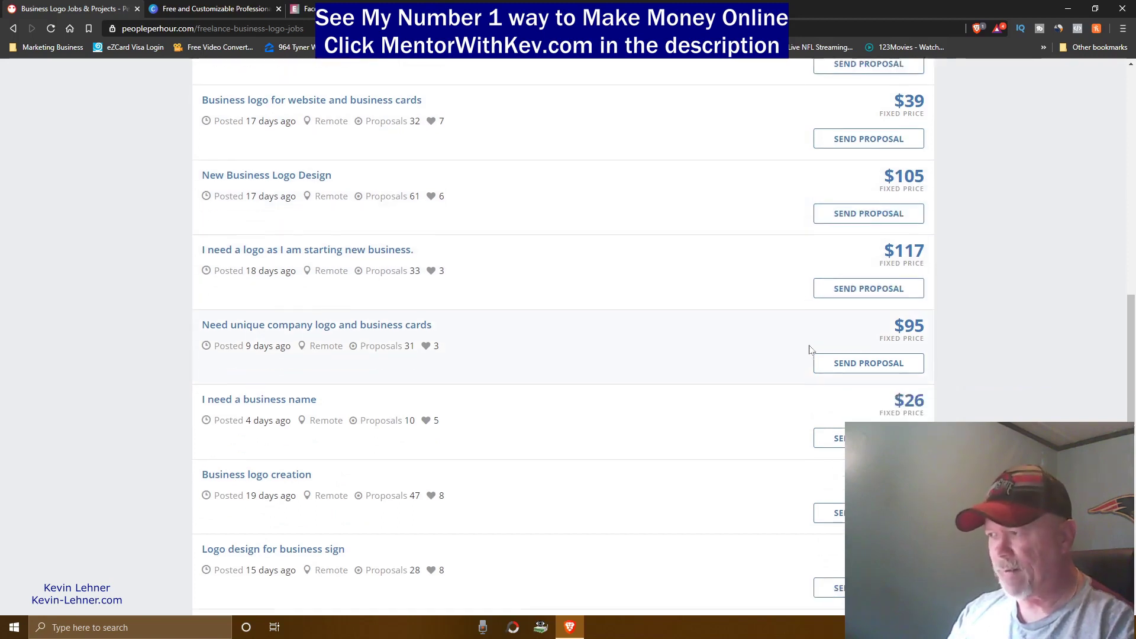
scroll(943, 380, "down", 6)
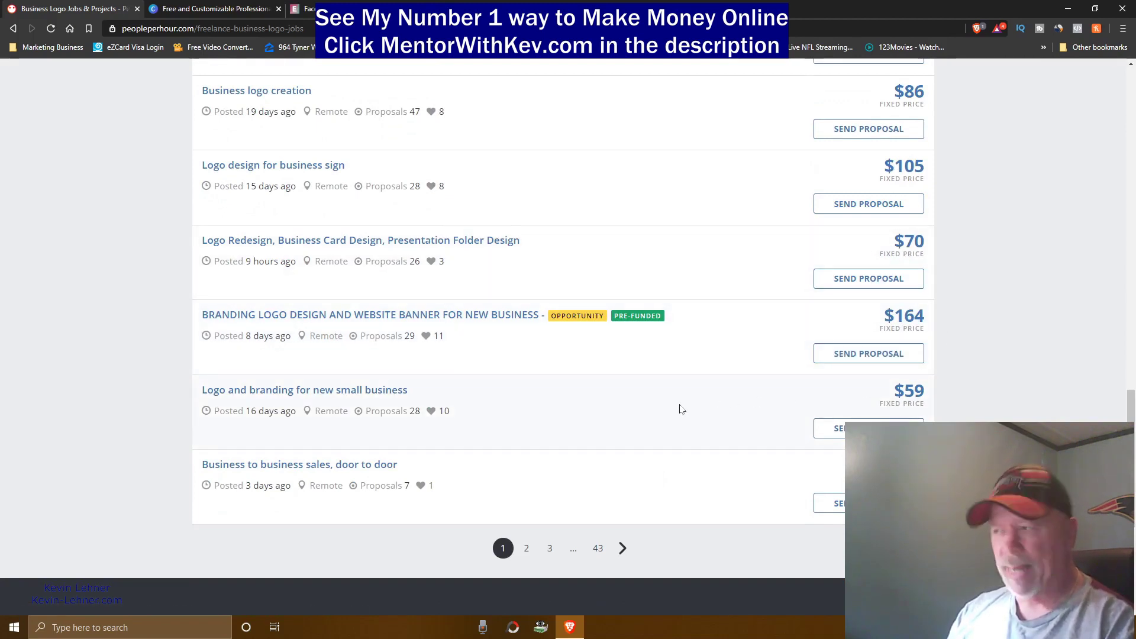
scroll(680, 408, "down", 2)
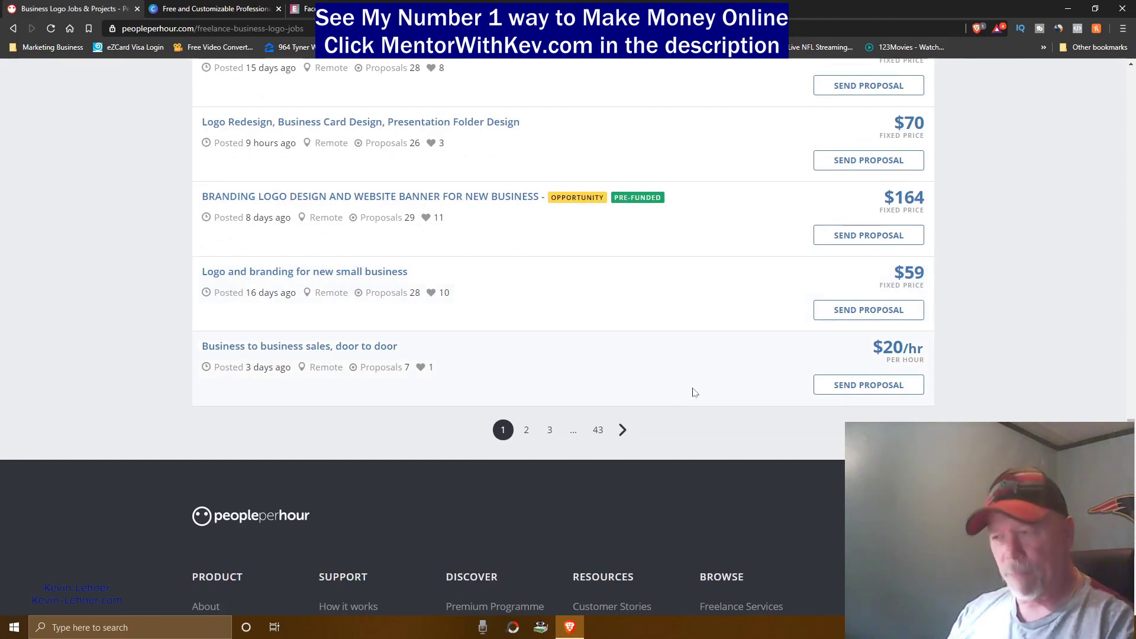
scroll(672, 391, "down", 2)
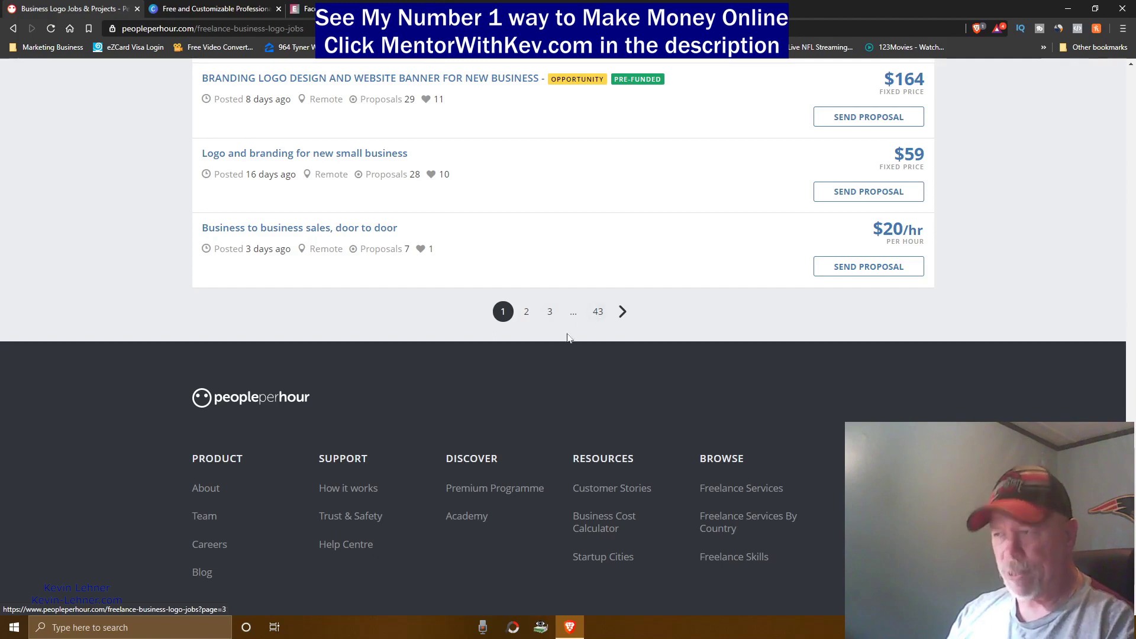
scroll(720, 334, "up", 2)
scroll(656, 333, "up", 2)
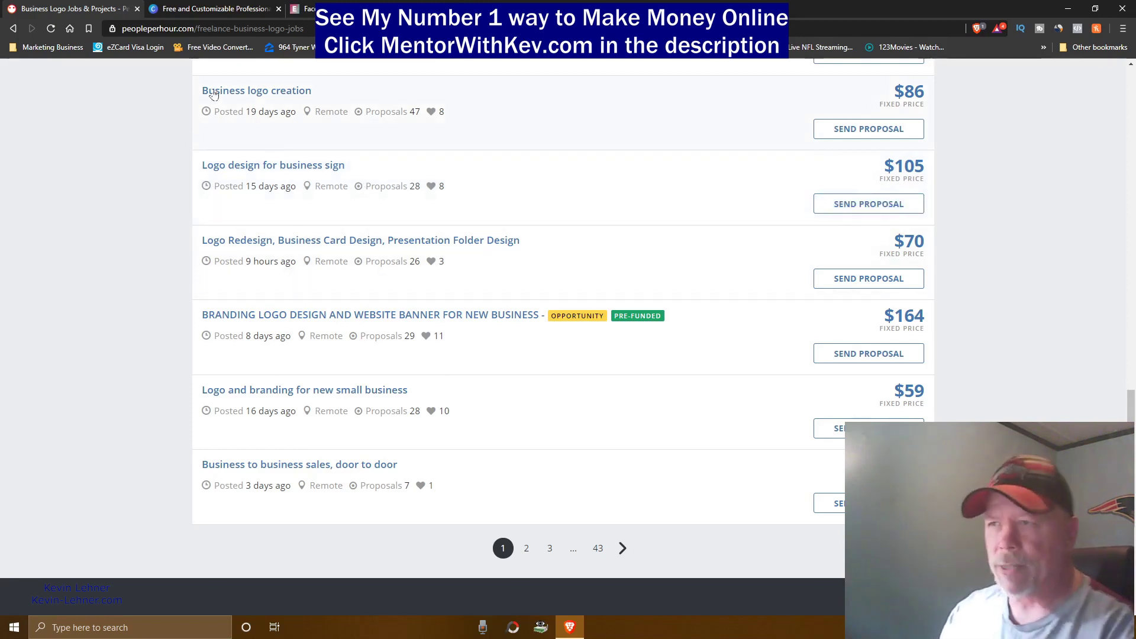
Switch to Canva's Logo Templates page and review its web address, pricing plans and the "logos" search term
left_click(211, 13)
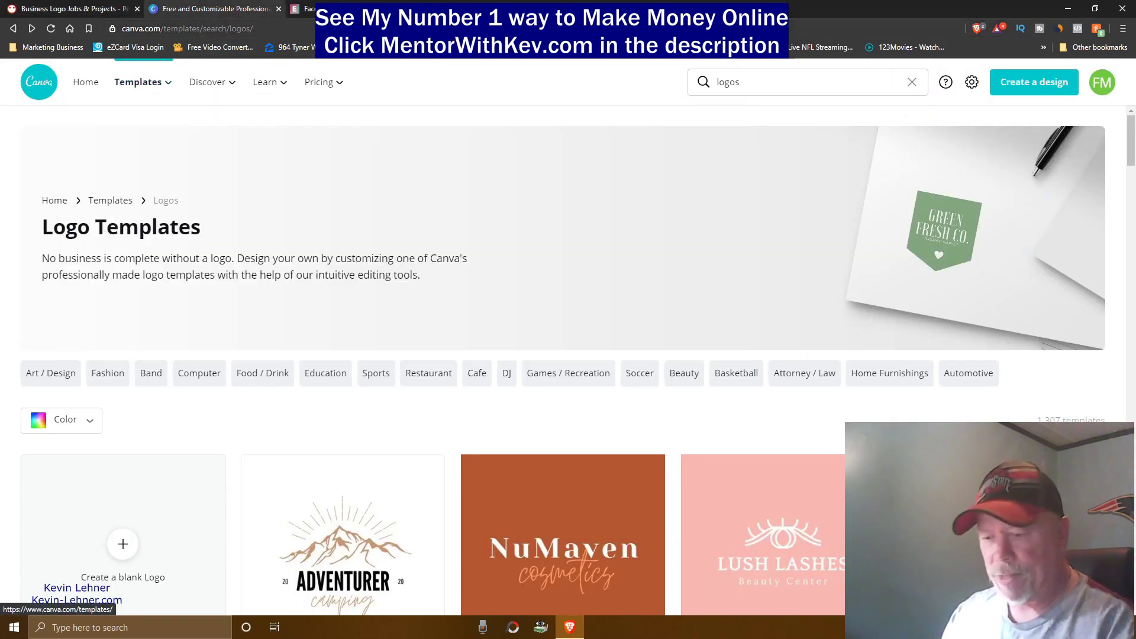
left_click_drag(122, 29, 161, 29)
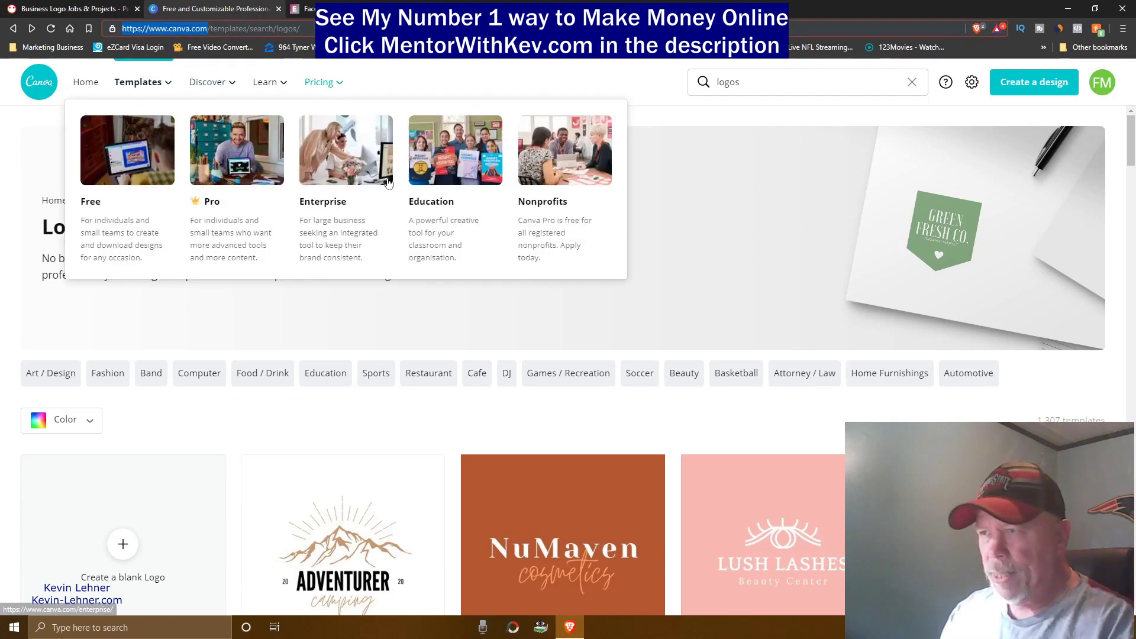
left_click(653, 105)
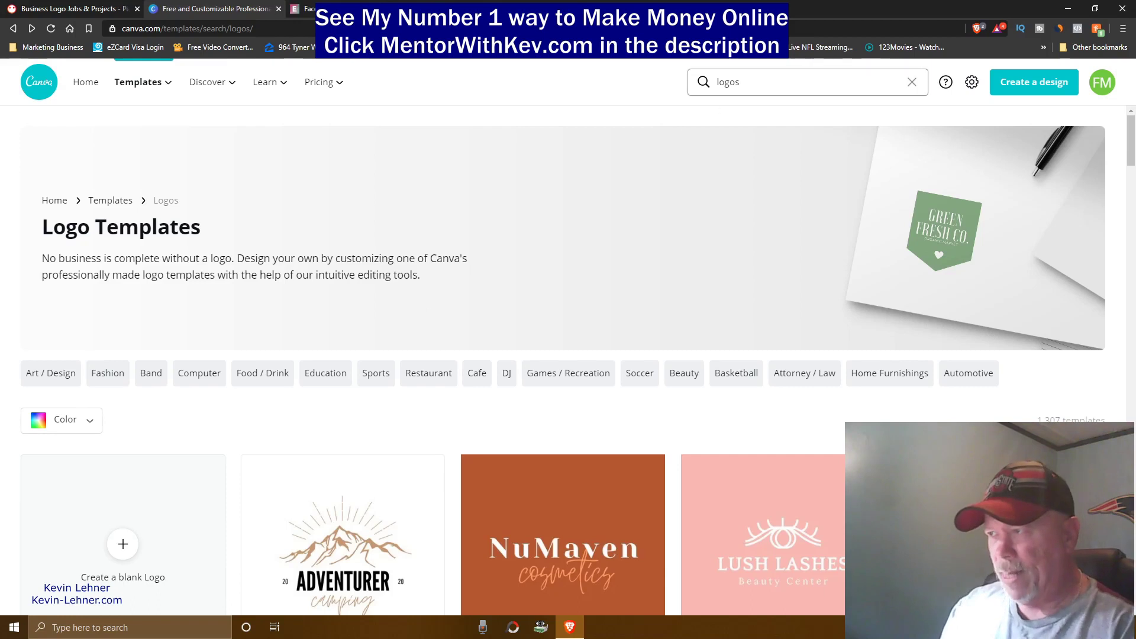
left_click(740, 81)
left_click_drag(737, 81, 713, 82)
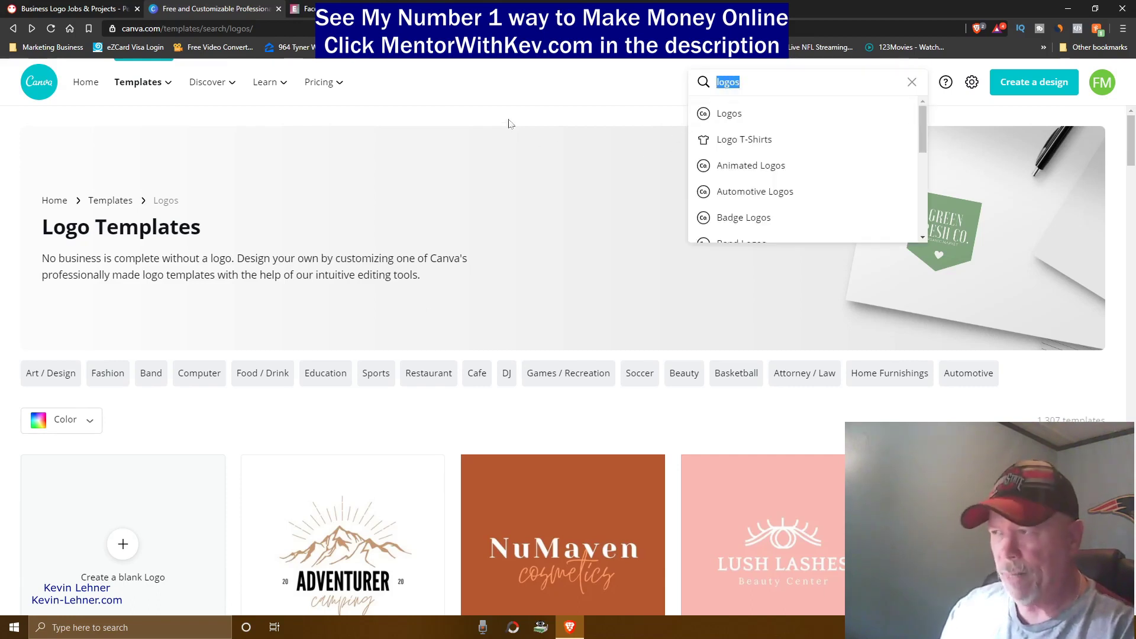
left_click(508, 92)
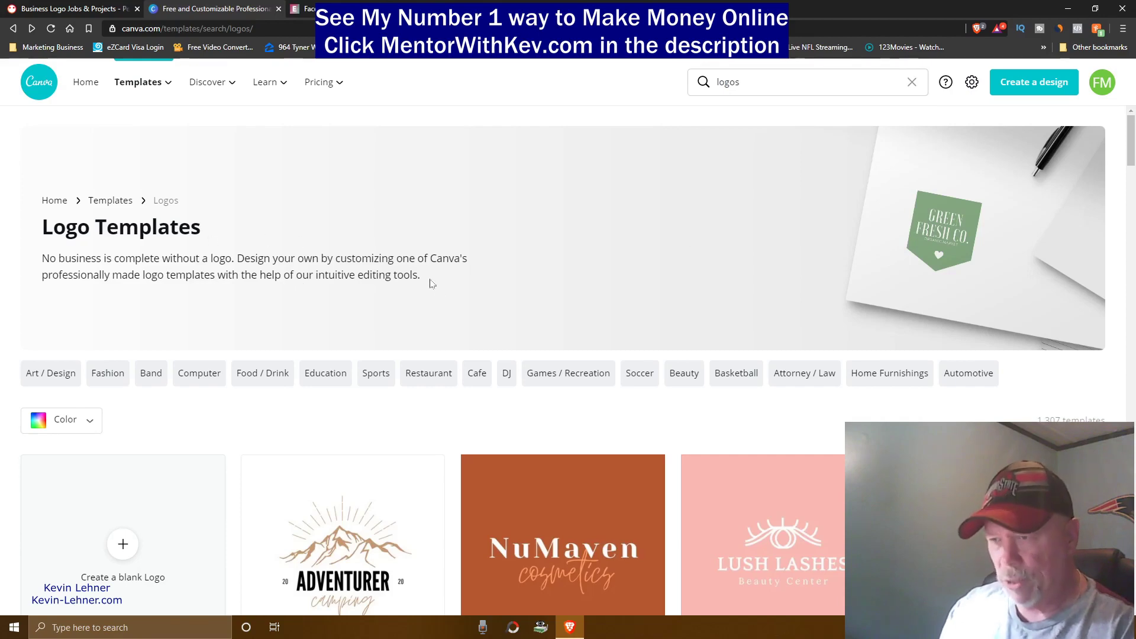
Browse the logo templates and open the preview of the green and black REFRESCO travel agency logo
scroll(471, 287, "down", 4)
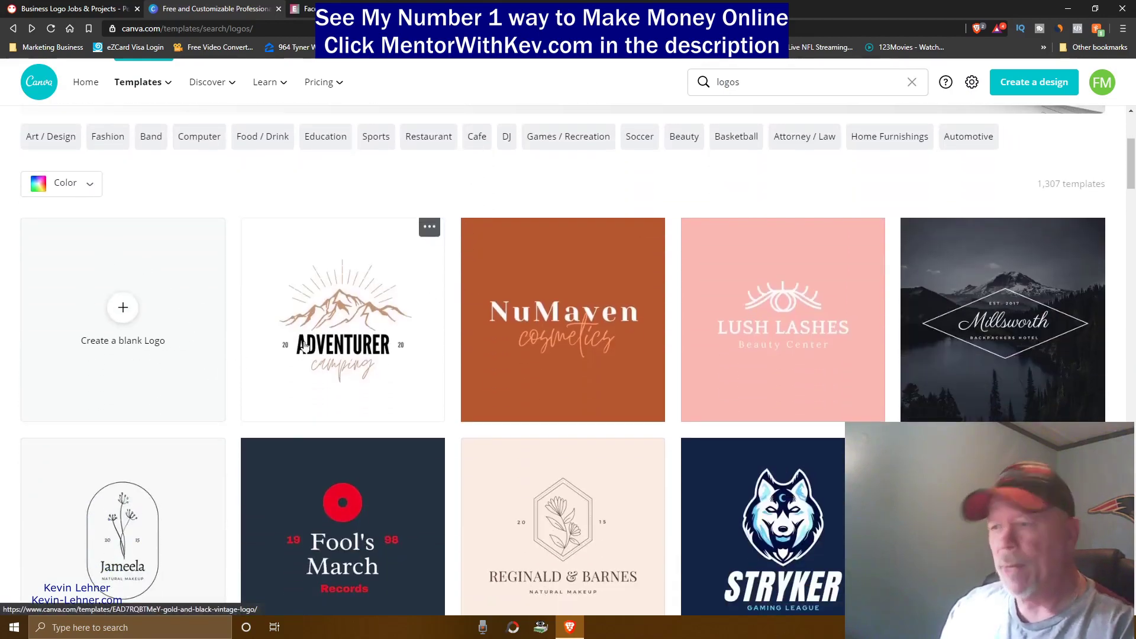
scroll(568, 320, "down", 5)
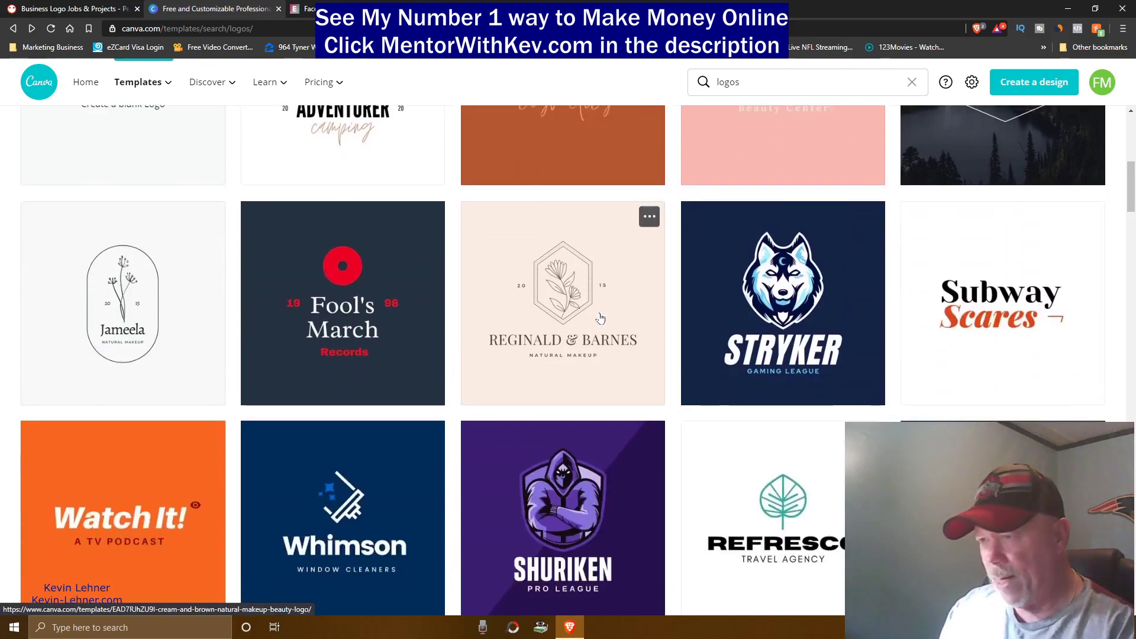
scroll(600, 318, "up", 1)
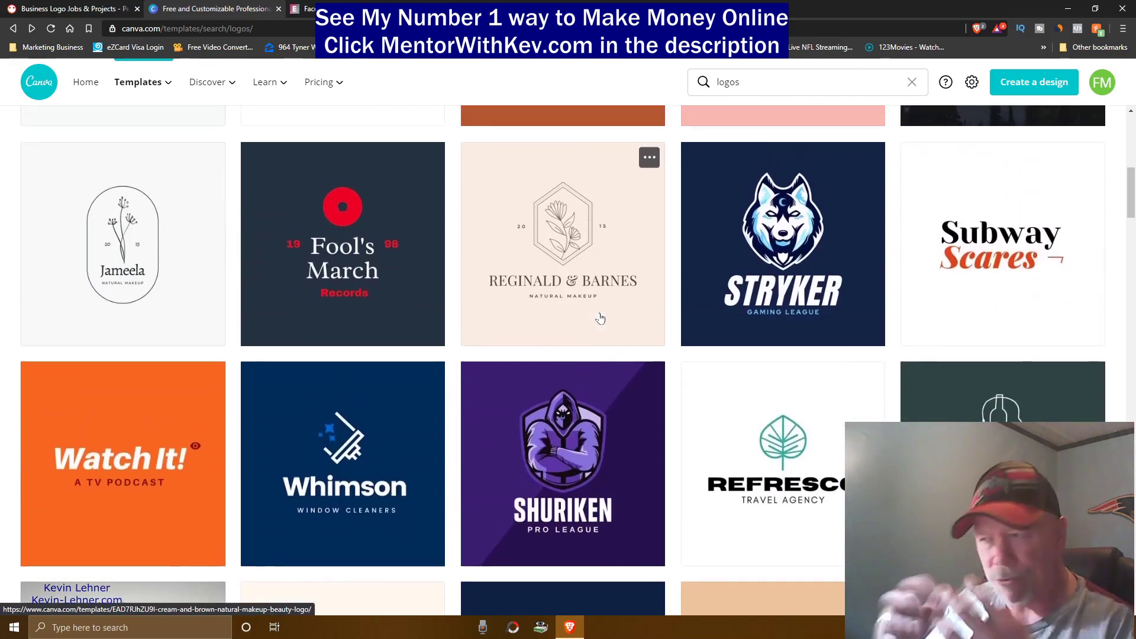
scroll(672, 352, "down", 3)
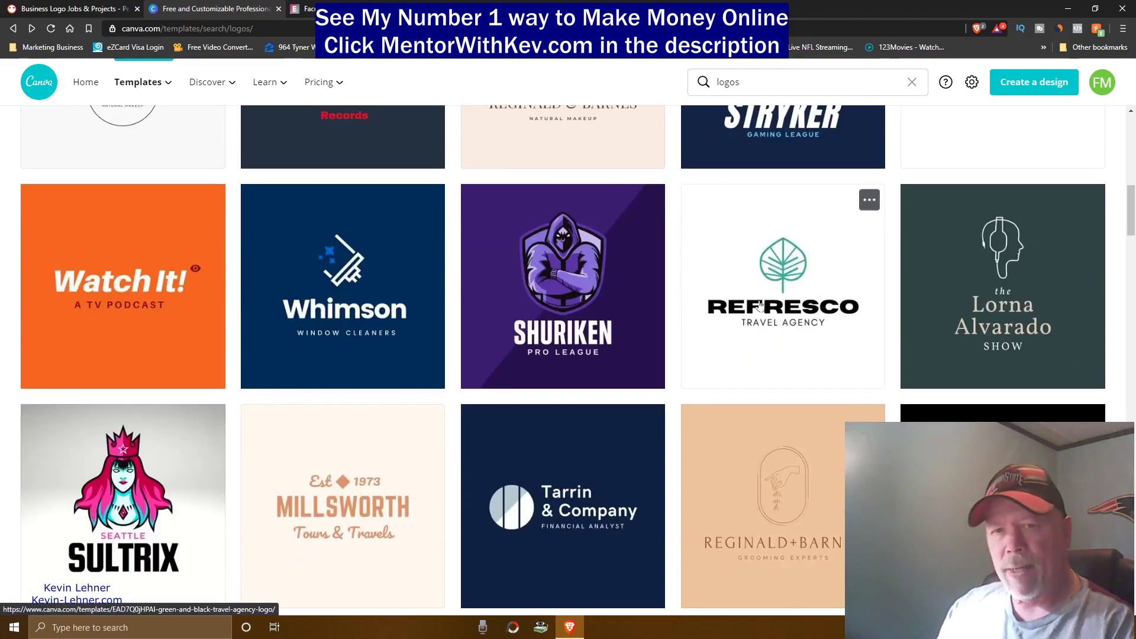
left_click(796, 278)
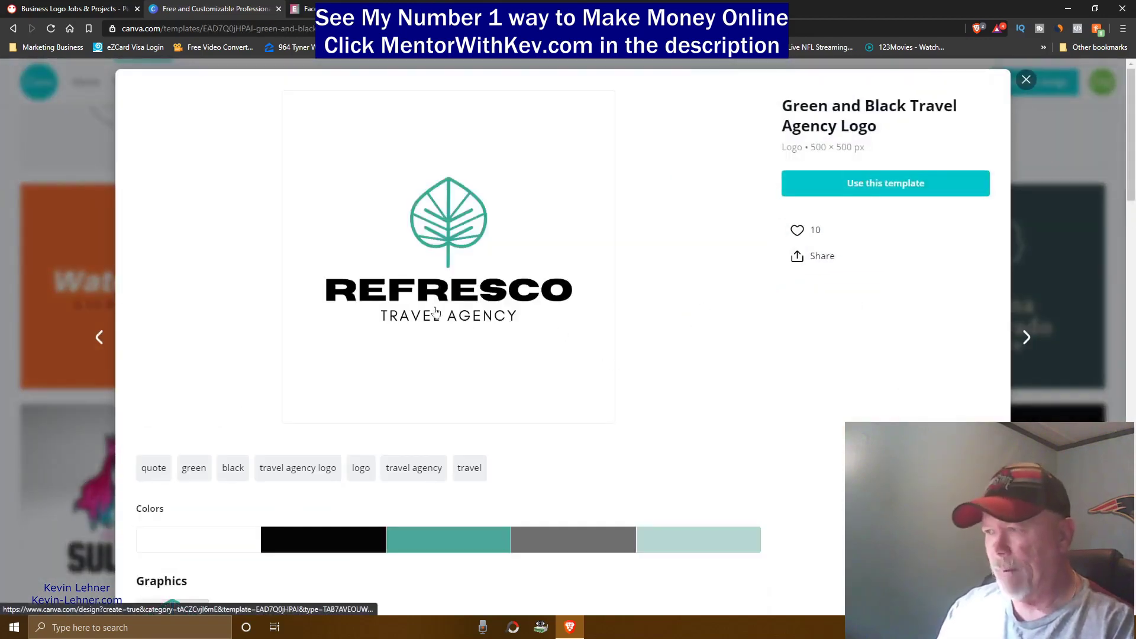
Review the travel agency logo's colors and graphics, and start a new design from this template
scroll(601, 358, "down", 5)
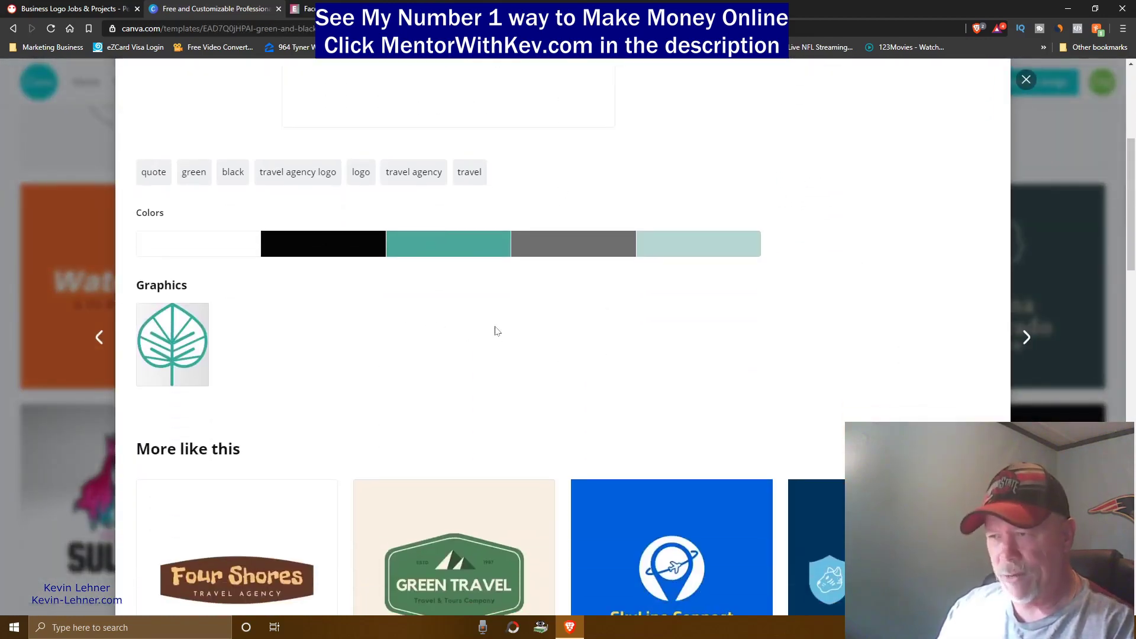
scroll(413, 339, "up", 2)
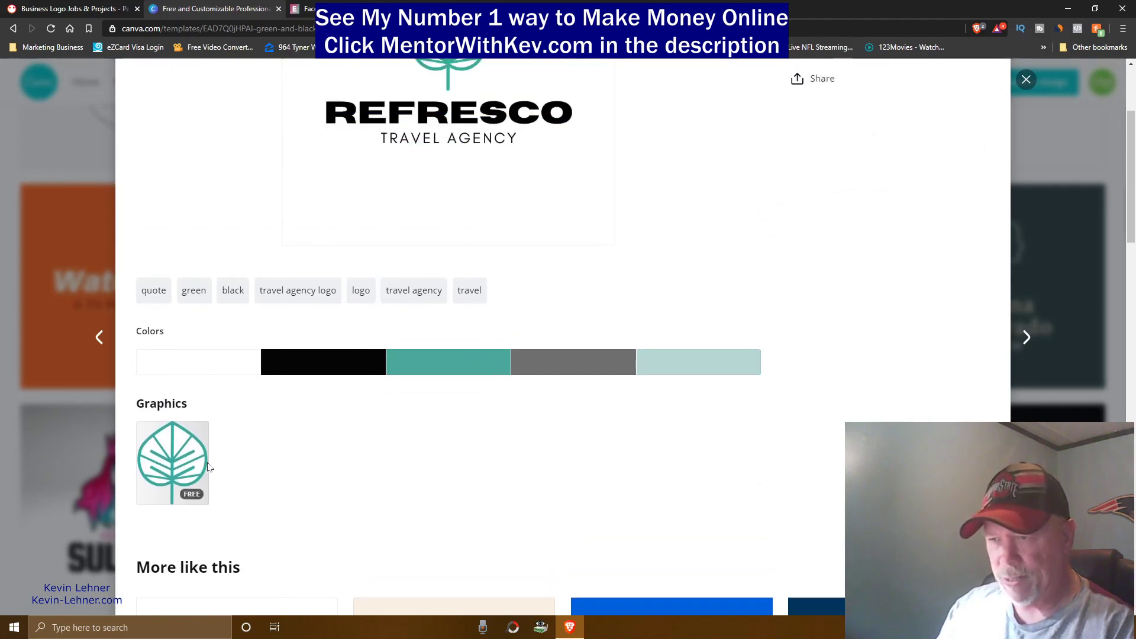
scroll(446, 202, "up", 2)
scroll(686, 272, "up", 1)
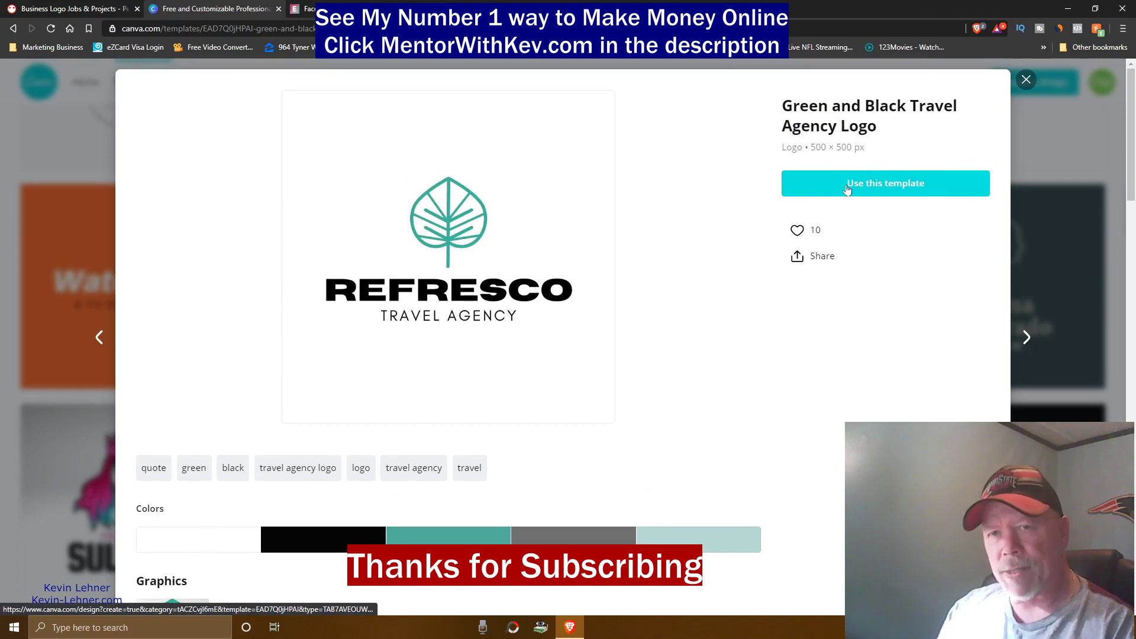
left_click(890, 185)
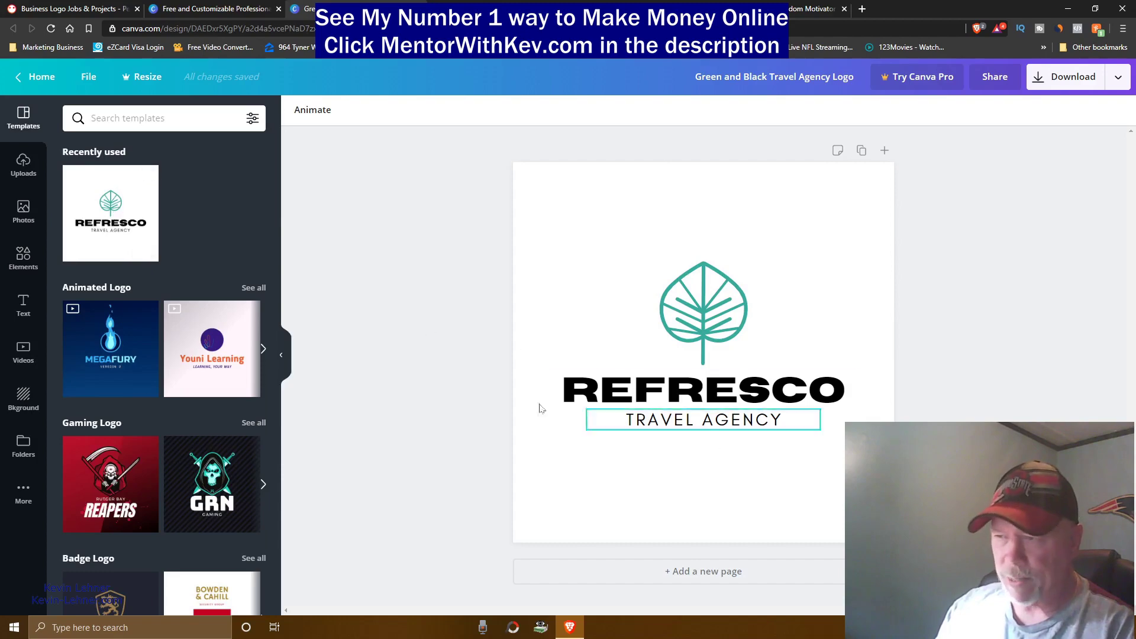
Look through the logo template categories in the editor, such as gaming, badge, fashion, sports and restaurant logos
scroll(196, 352, "down", 3)
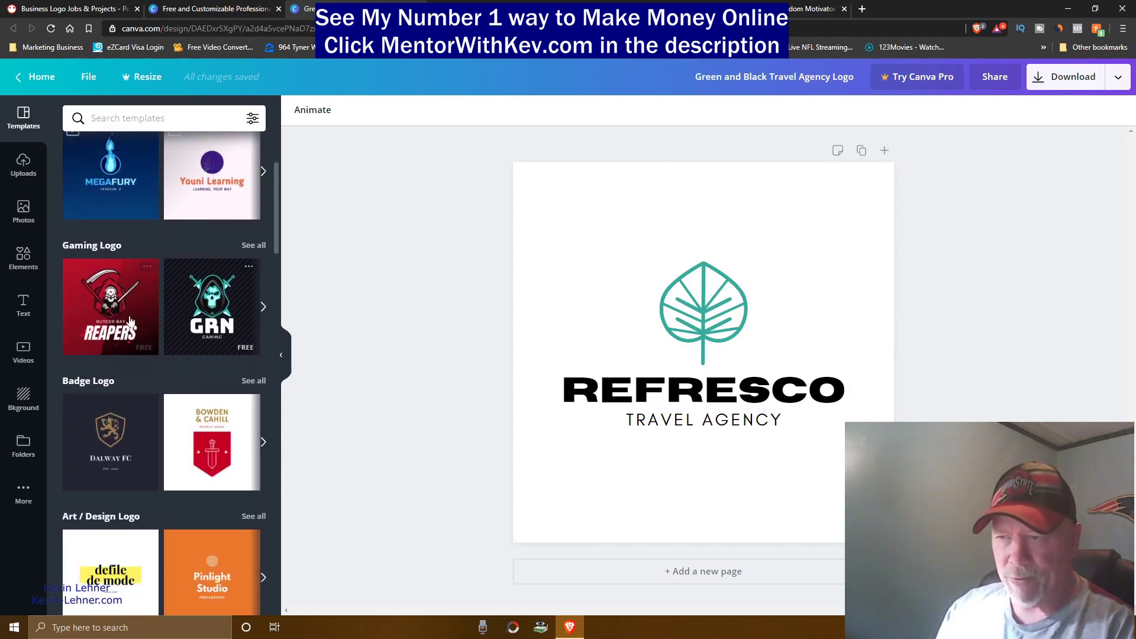
scroll(196, 352, "down", 3)
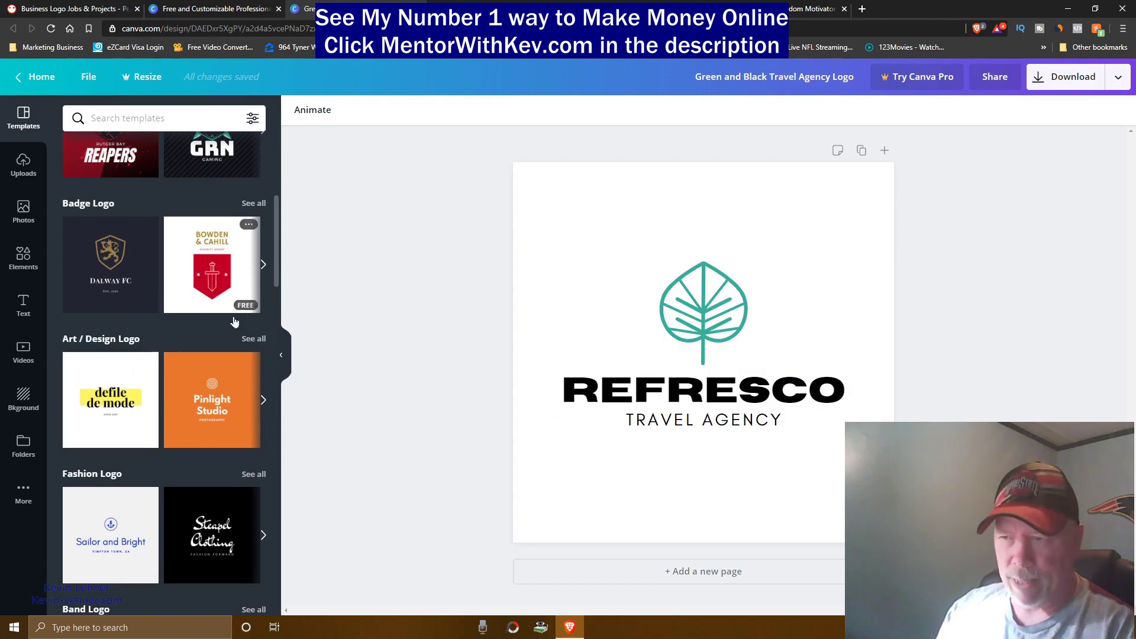
scroll(206, 377, "down", 3)
scroll(206, 377, "down", 10)
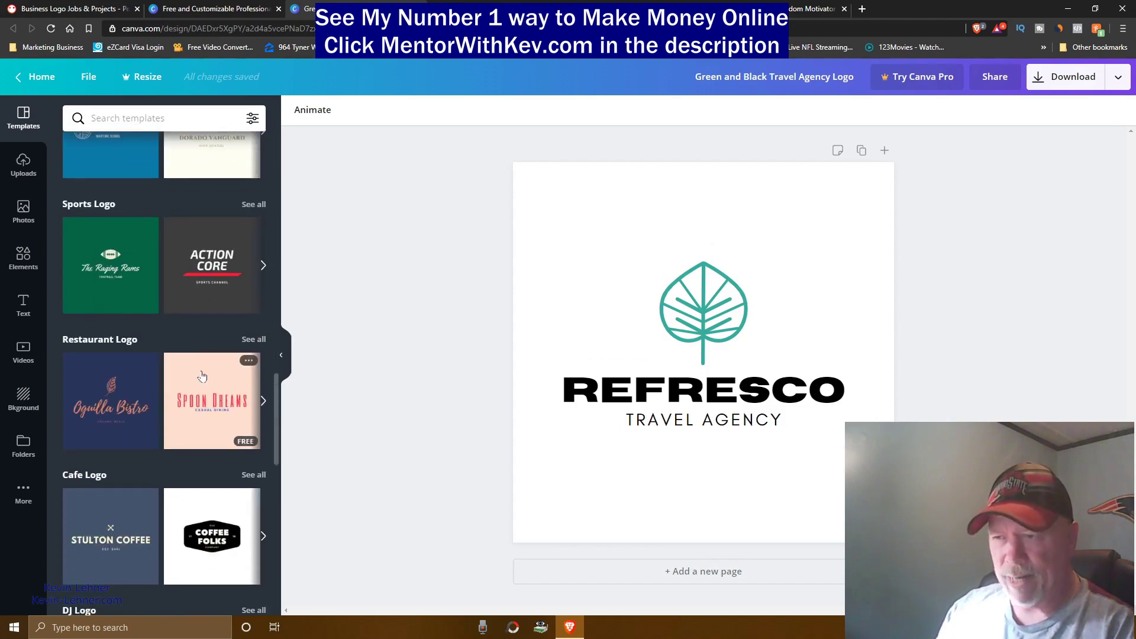
scroll(201, 363, "up", 9)
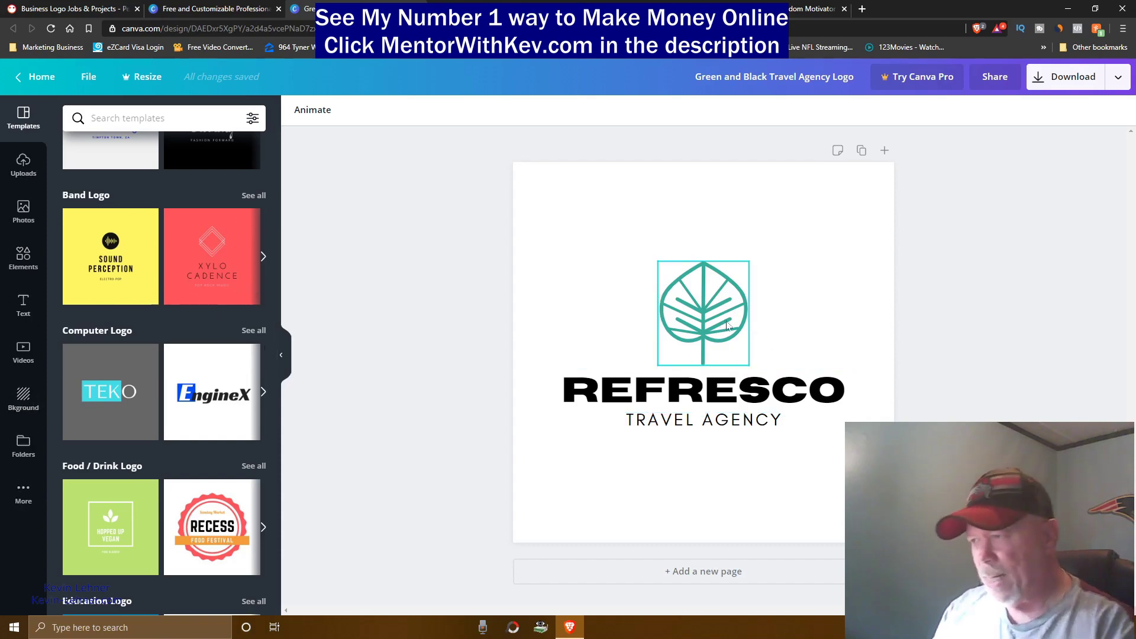
Move the leaf graphic up near the upper edge of the logo and raise the REFRESCO heading beneath it
left_click(708, 315)
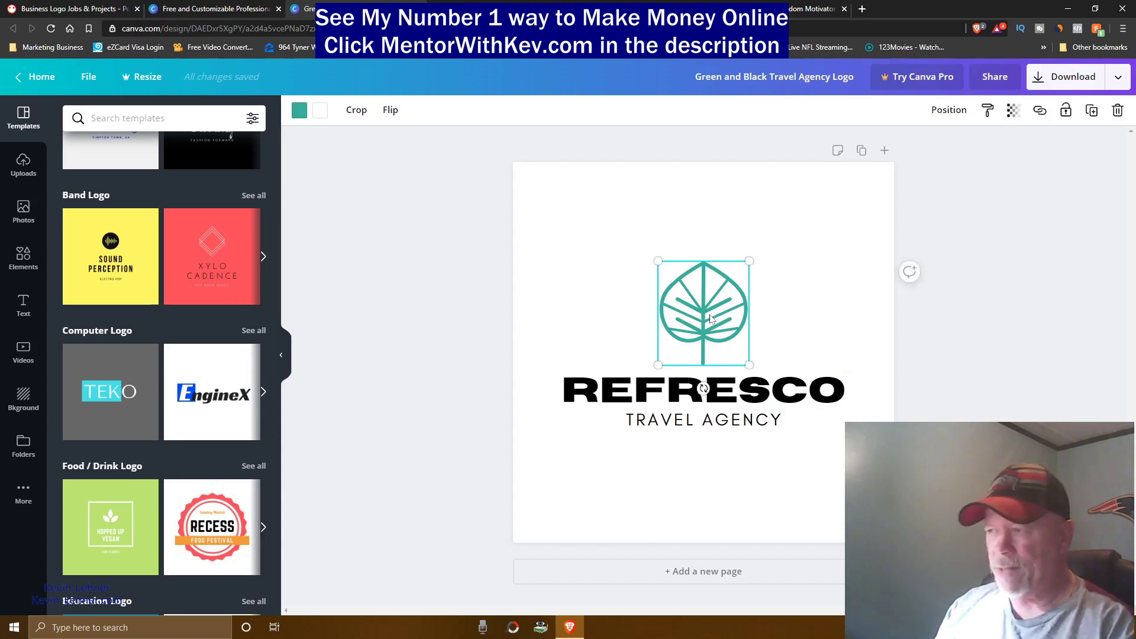
left_click_drag(711, 316, 709, 229)
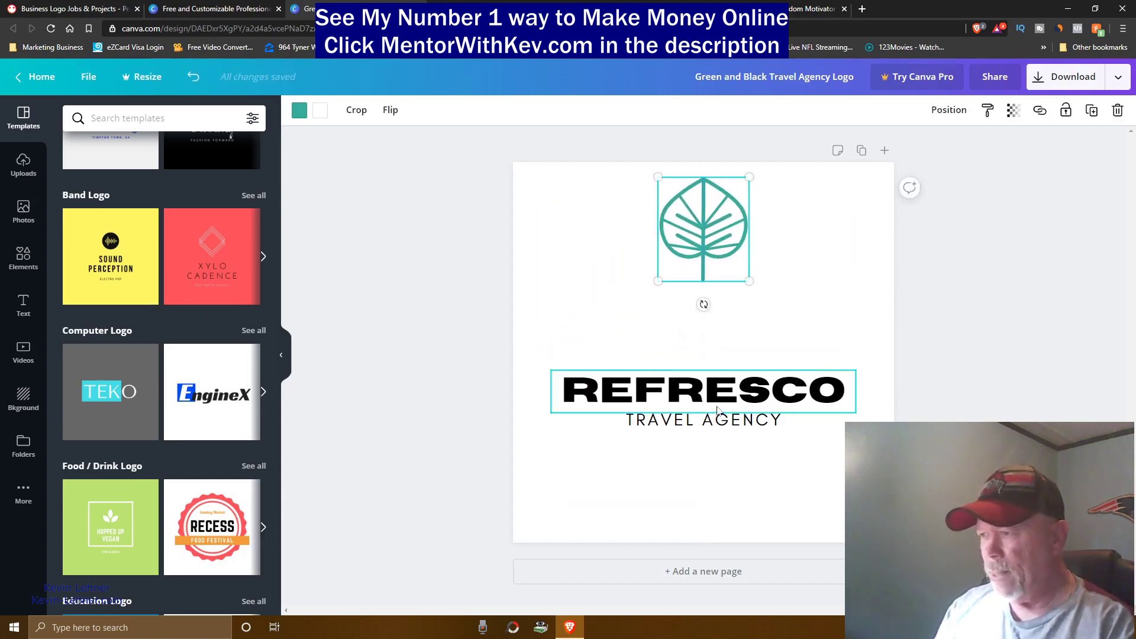
left_click_drag(709, 400, 709, 344)
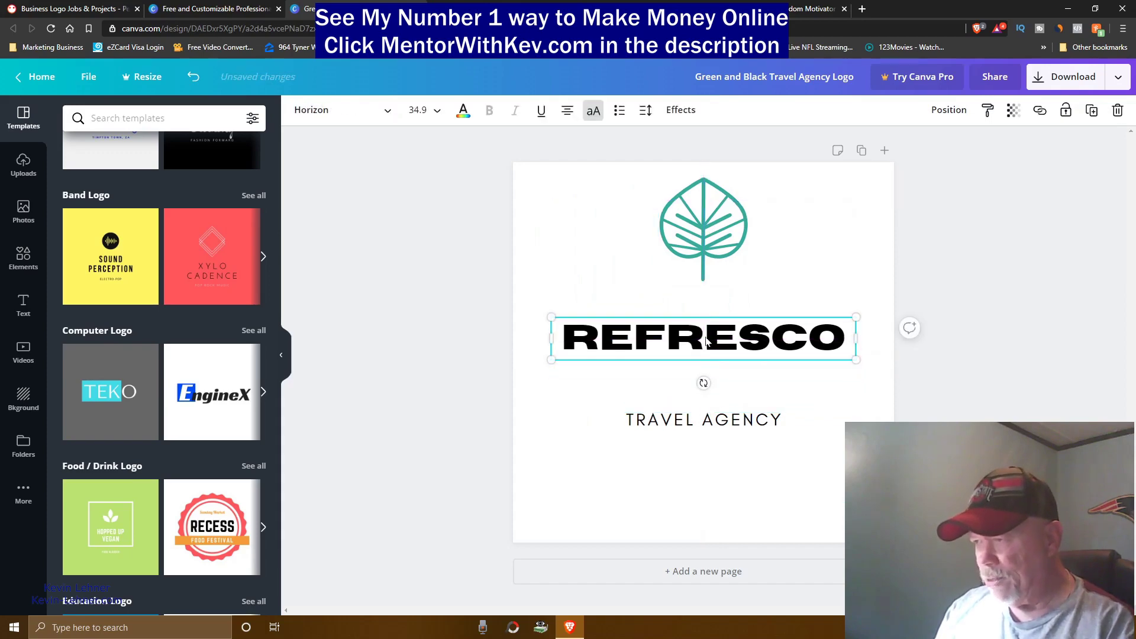
Retype the heading text as "REFRESCO" and scale its text box down to a font size of about 33.4
double_click(708, 344)
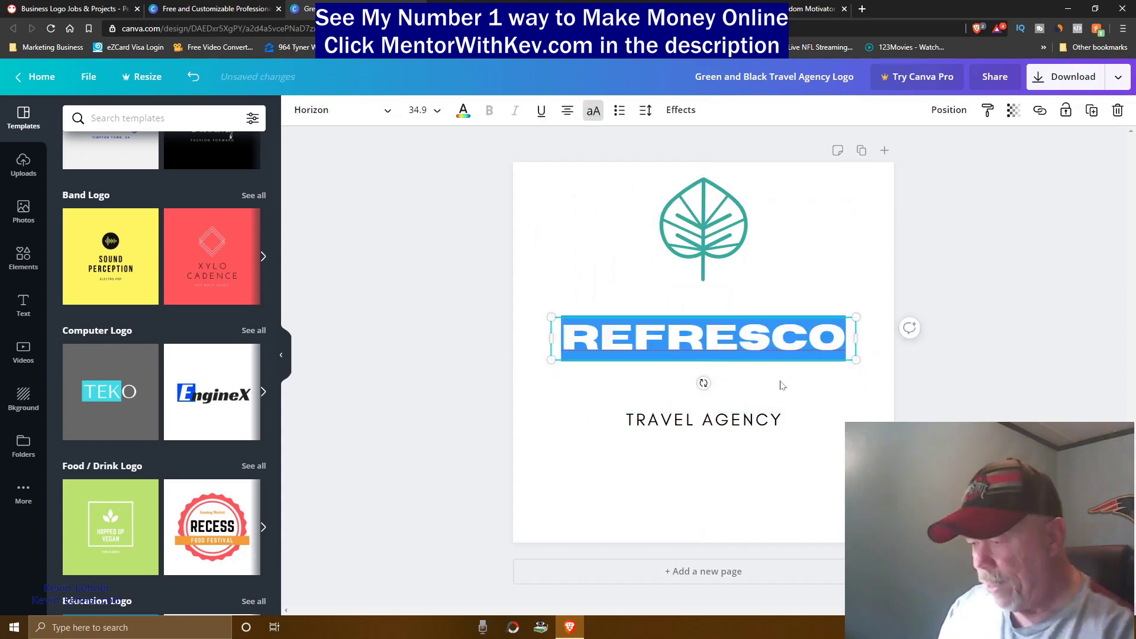
key("BackSpace")
type("RE")
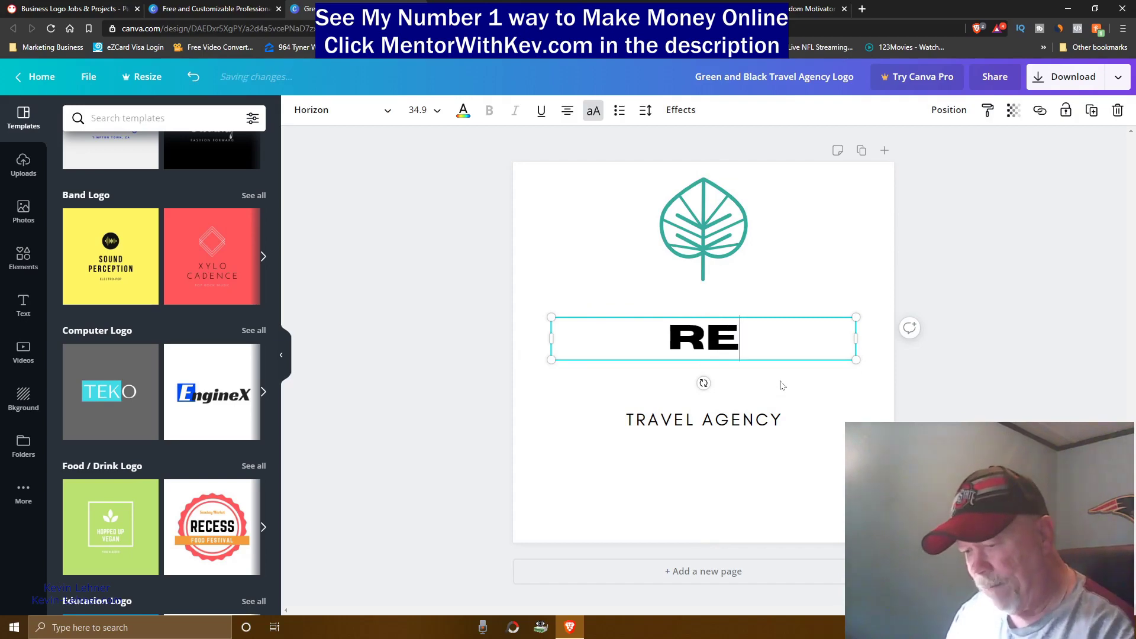
type("FRES")
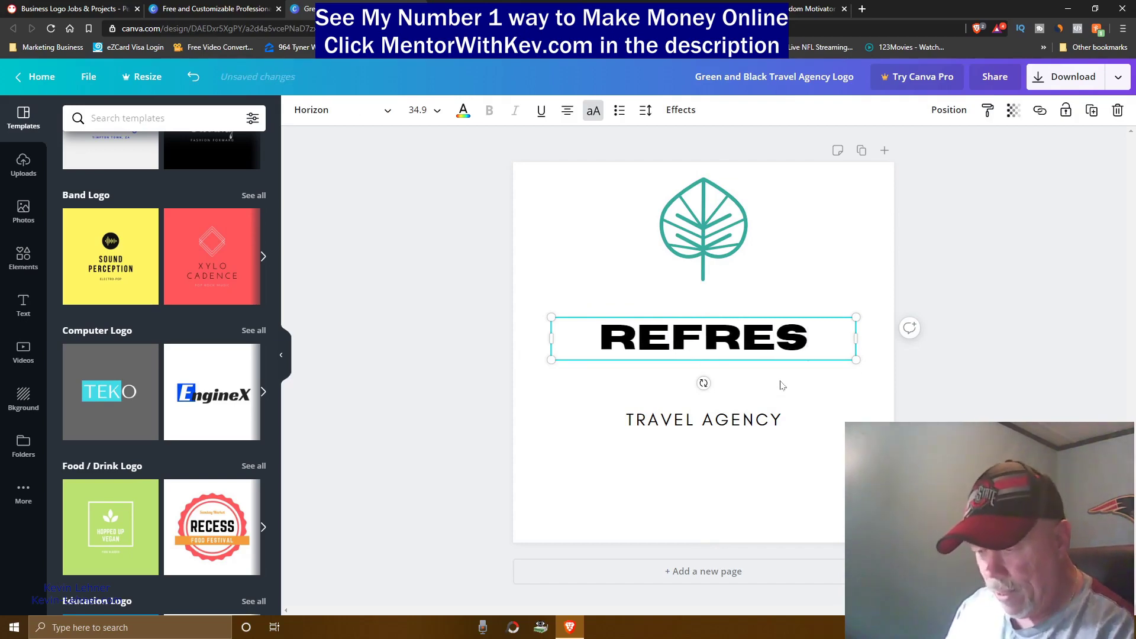
type("CO")
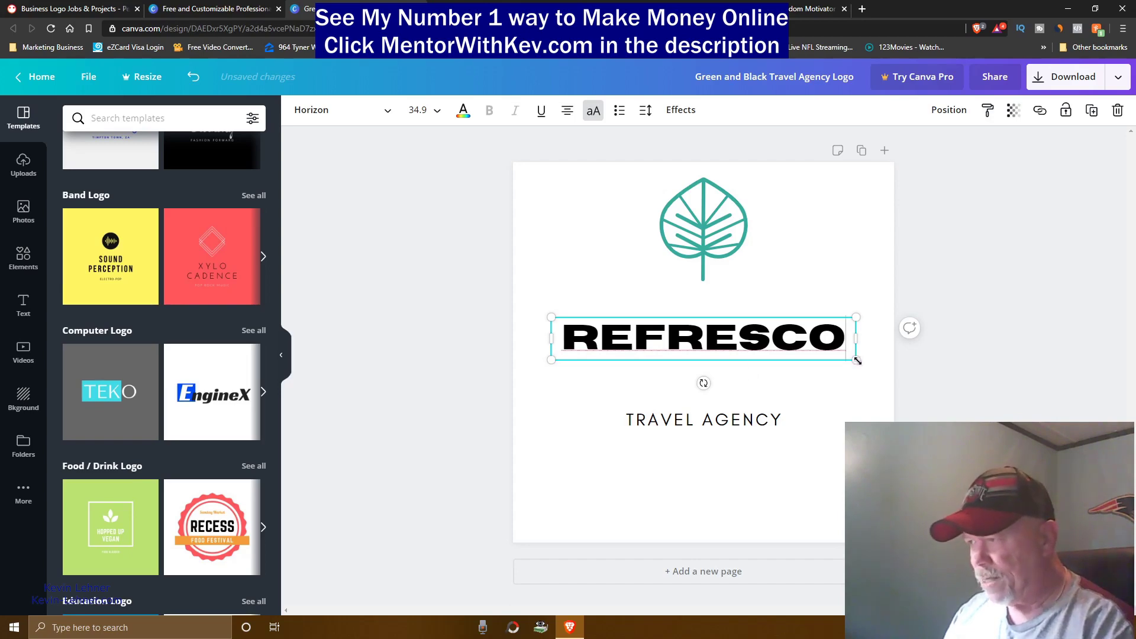
mouse_move(856, 358)
left_mouse_down()
mouse_move(746, 349)
mouse_move(843, 367)
left_mouse_up()
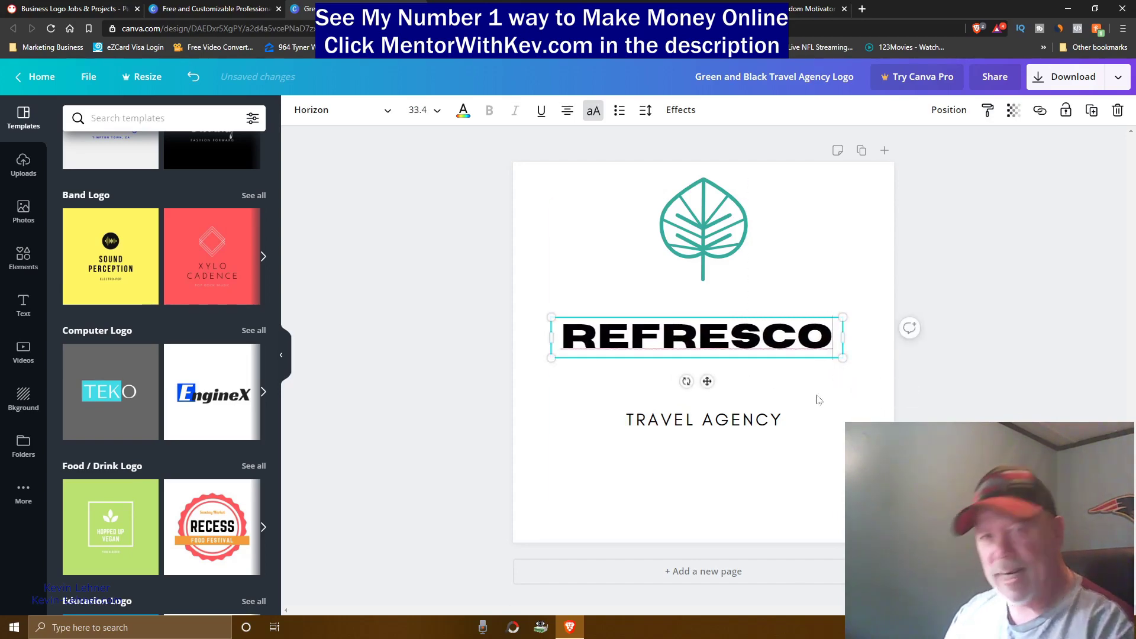
Move the TRAVEL AGENCY tagline up so it sits closer beneath the REFRESCO heading
left_click(712, 420)
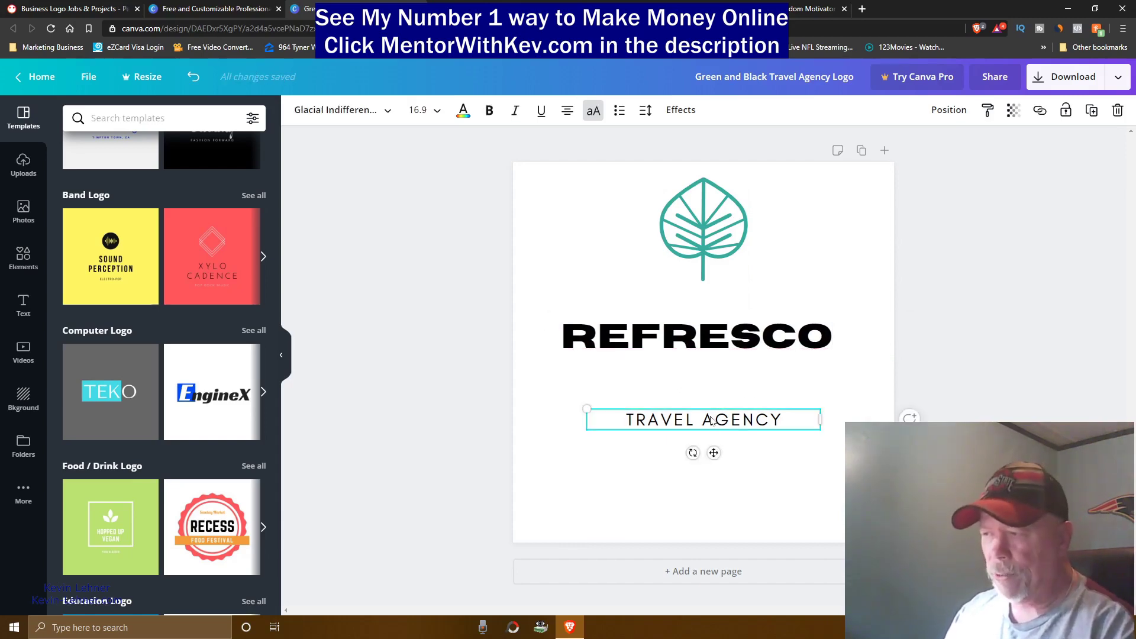
left_click_drag(709, 422, 704, 398)
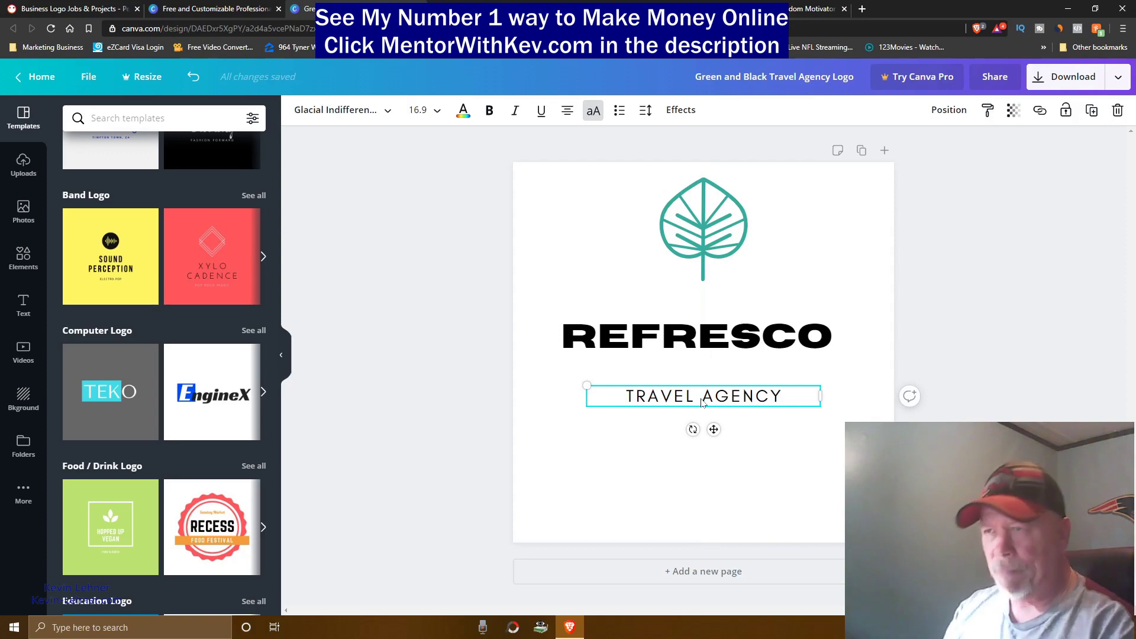
Switch to PeoplePerHour, look through the business logo projects and their prices, and highlight the number of projects found
left_click(101, 10)
scroll(652, 264, "up", 3)
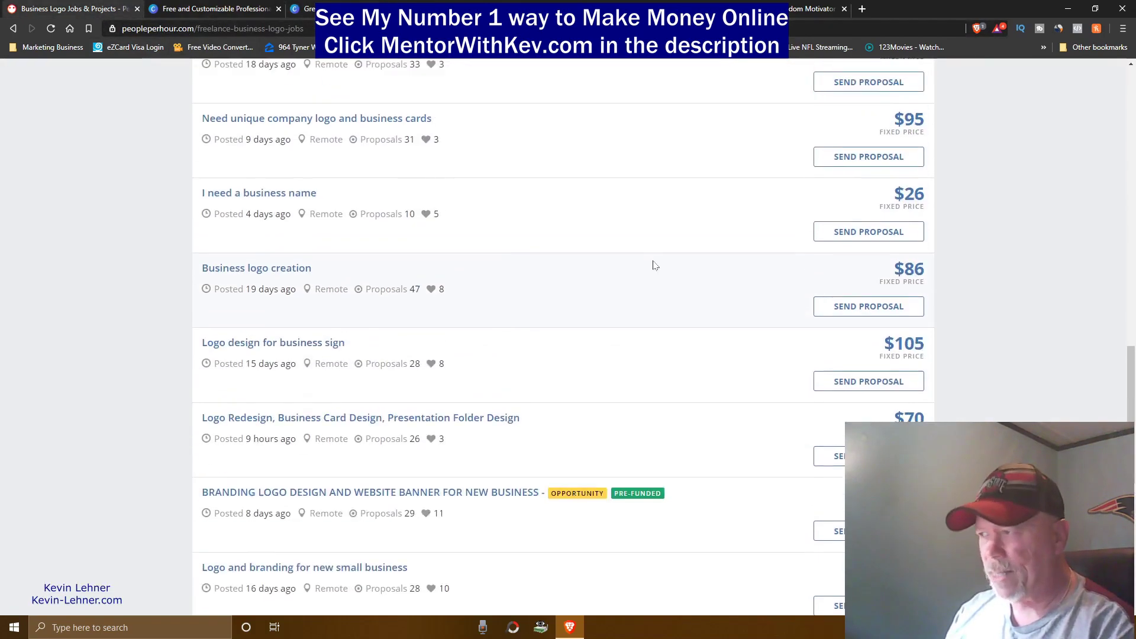
scroll(687, 250, "up", 5)
scroll(696, 254, "up", 8)
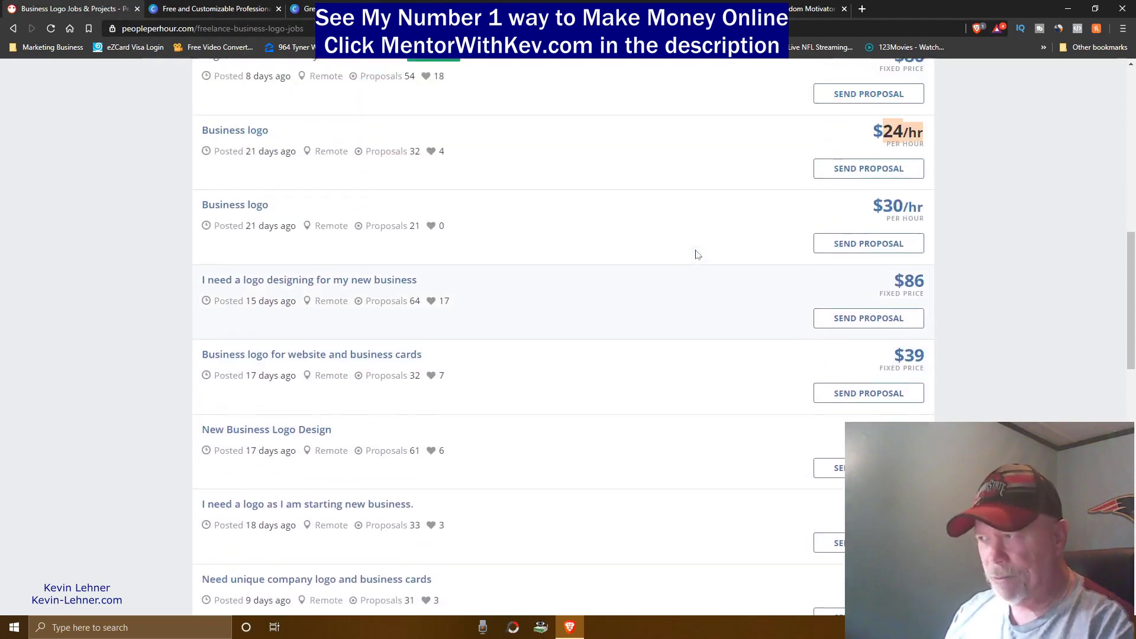
scroll(696, 255, "up", 2)
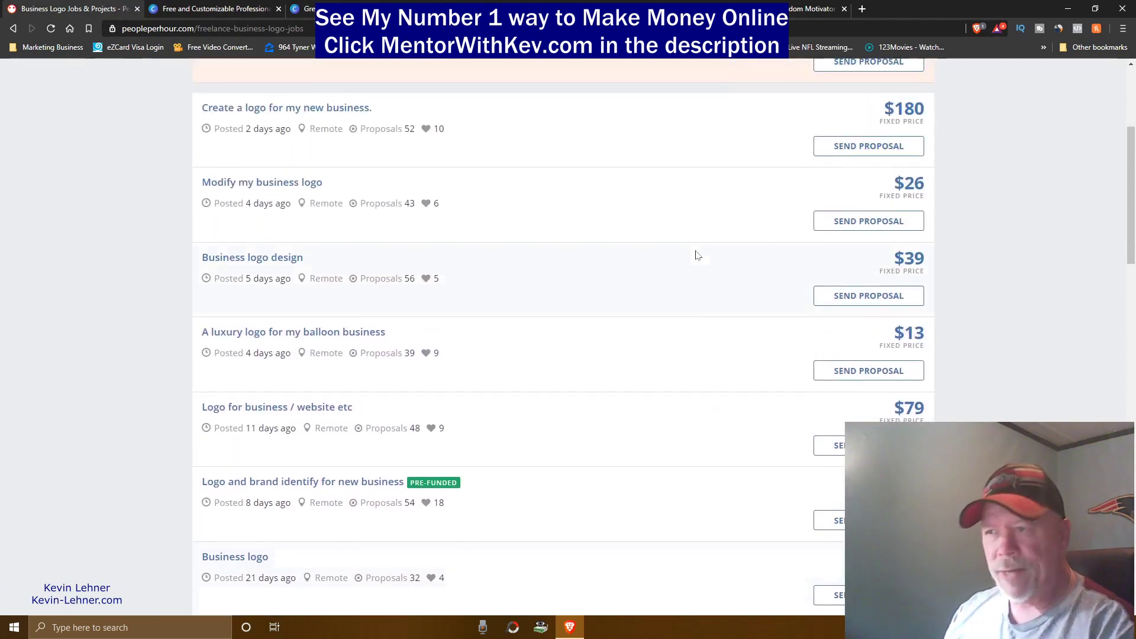
scroll(693, 256, "down", 2)
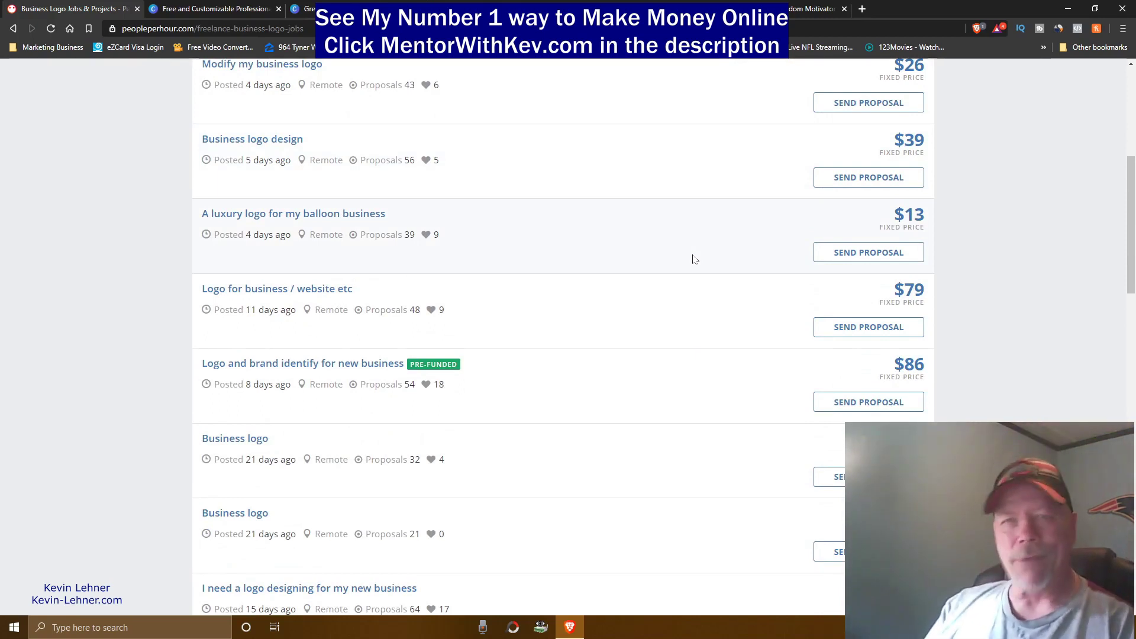
scroll(694, 260, "up", 4)
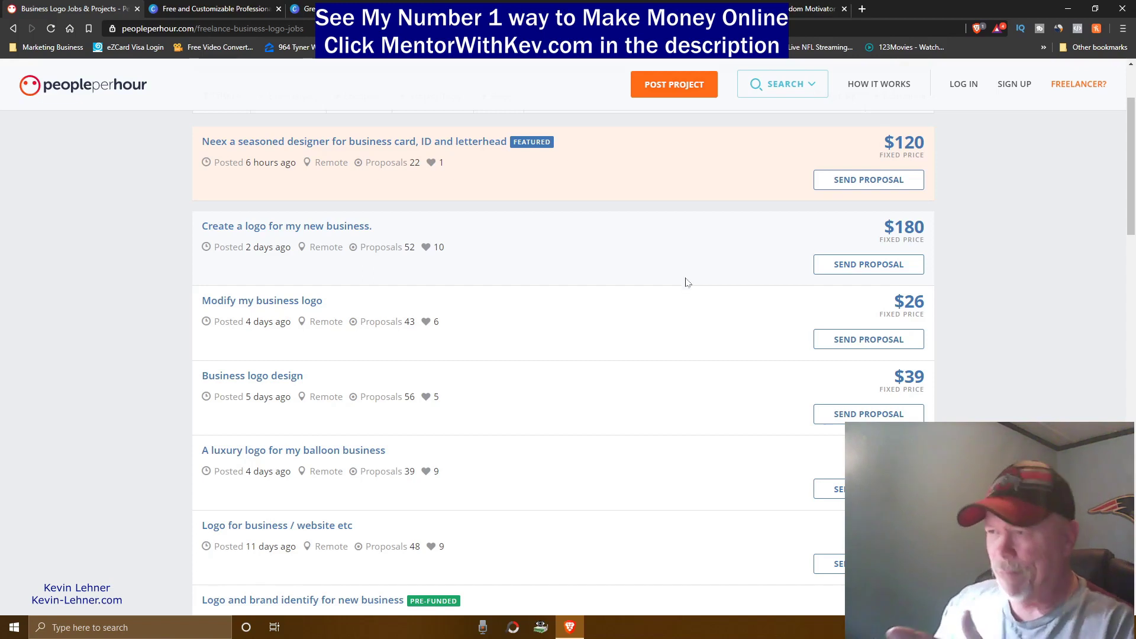
scroll(686, 282, "down", 2)
scroll(684, 294, "up", 4)
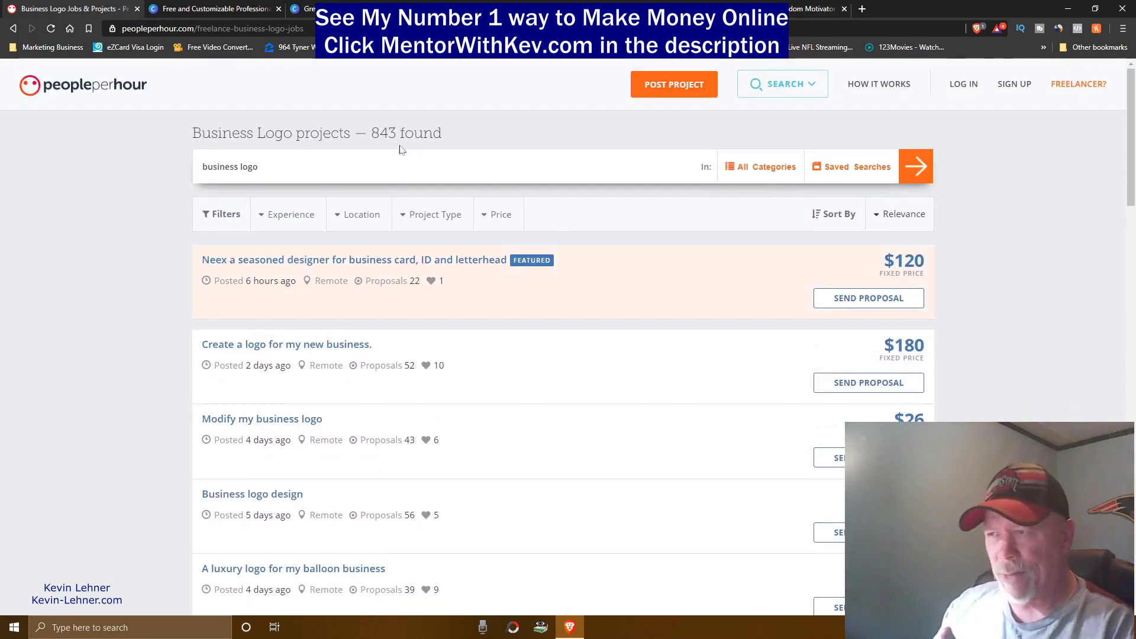
left_click_drag(372, 134, 464, 138)
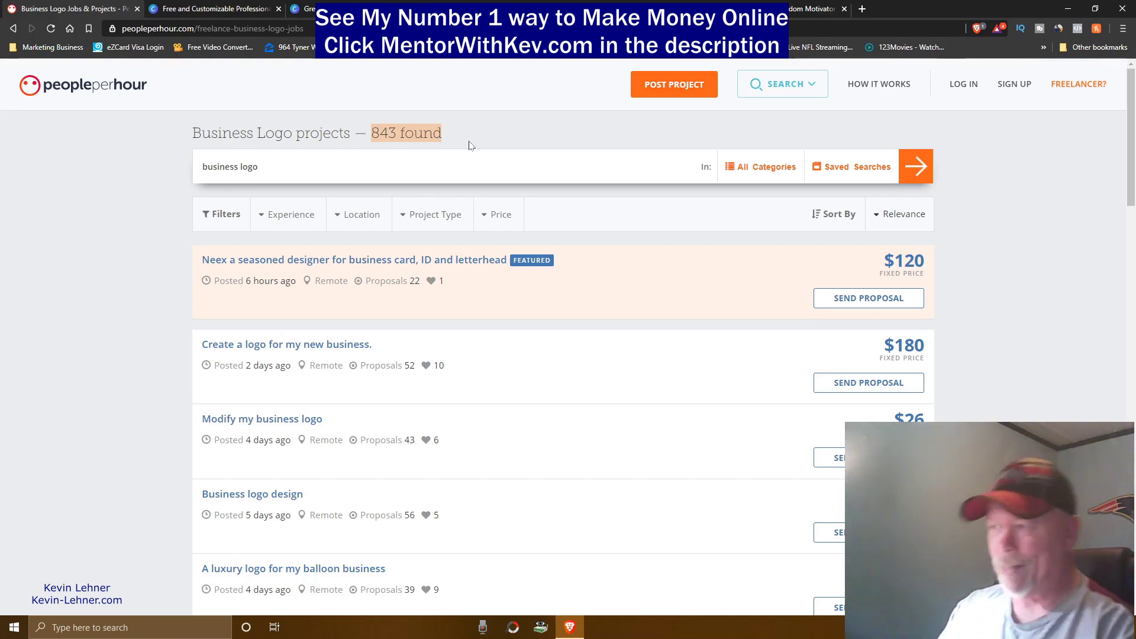
scroll(646, 277, "down", 3)
scroll(643, 277, "down", 10)
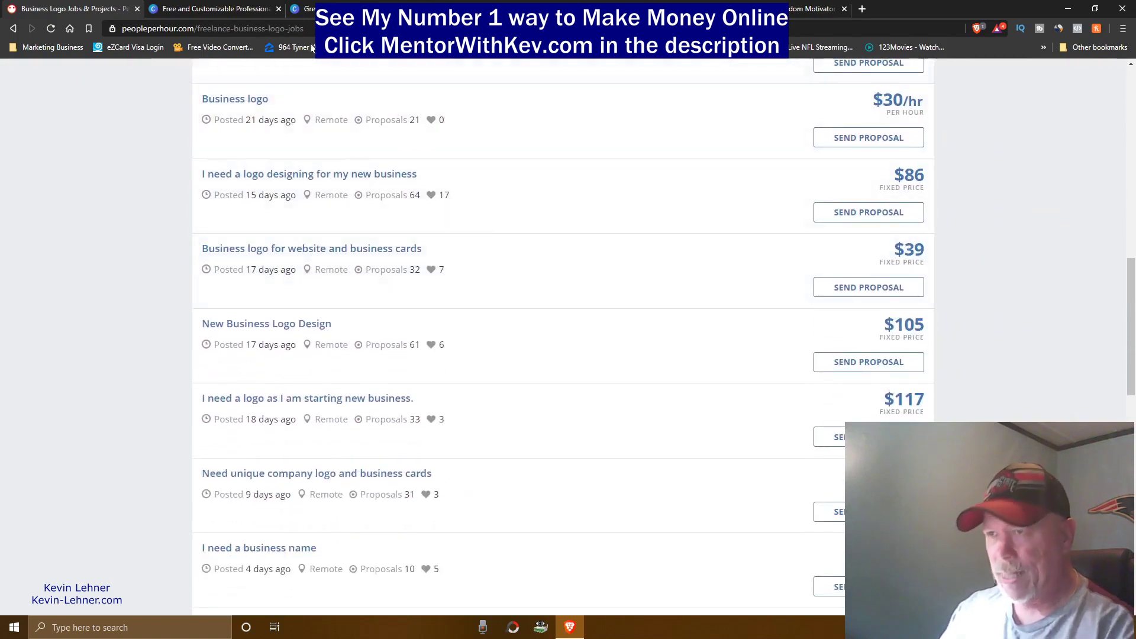
Return to the Canva logo design and examine its file options and the ways to download or publish it
left_click(331, 9)
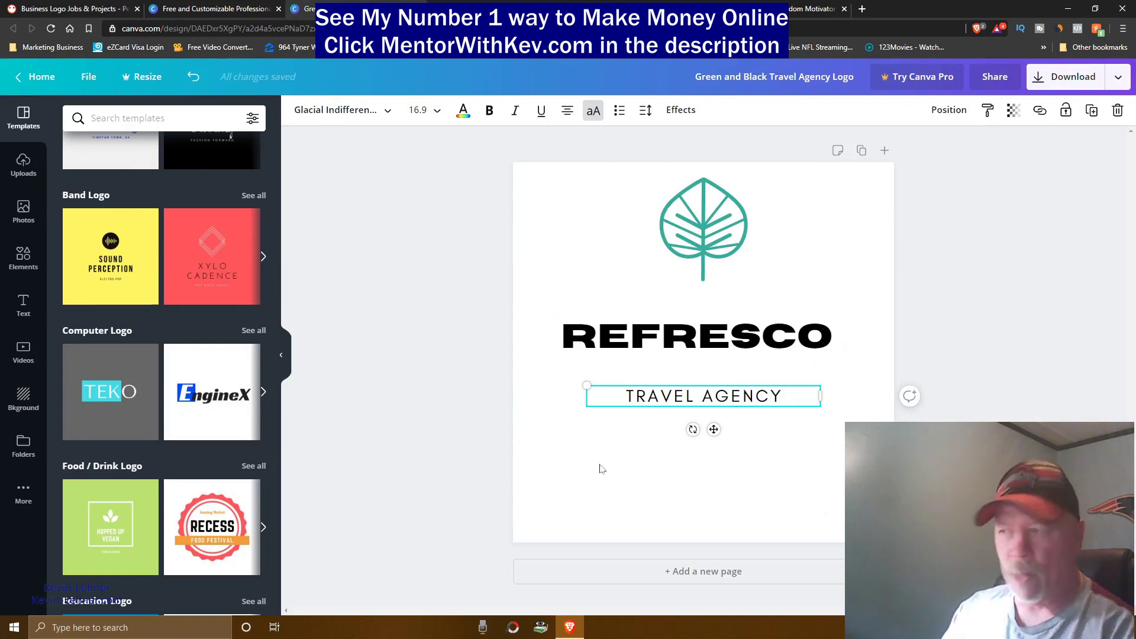
left_click(88, 83)
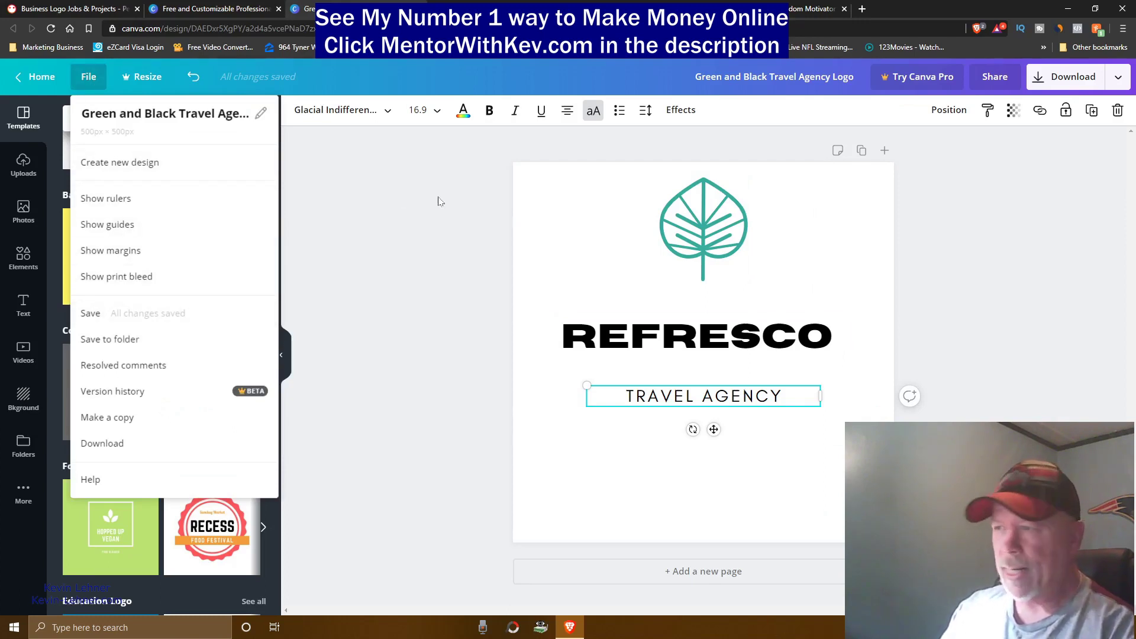
left_click(438, 97)
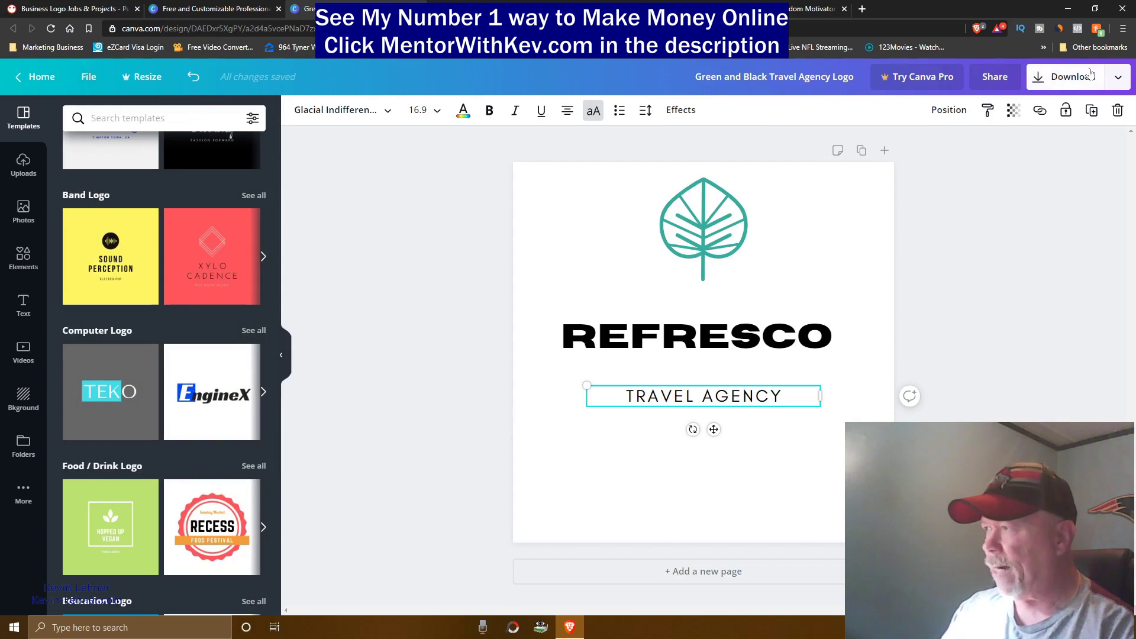
left_click(1117, 79)
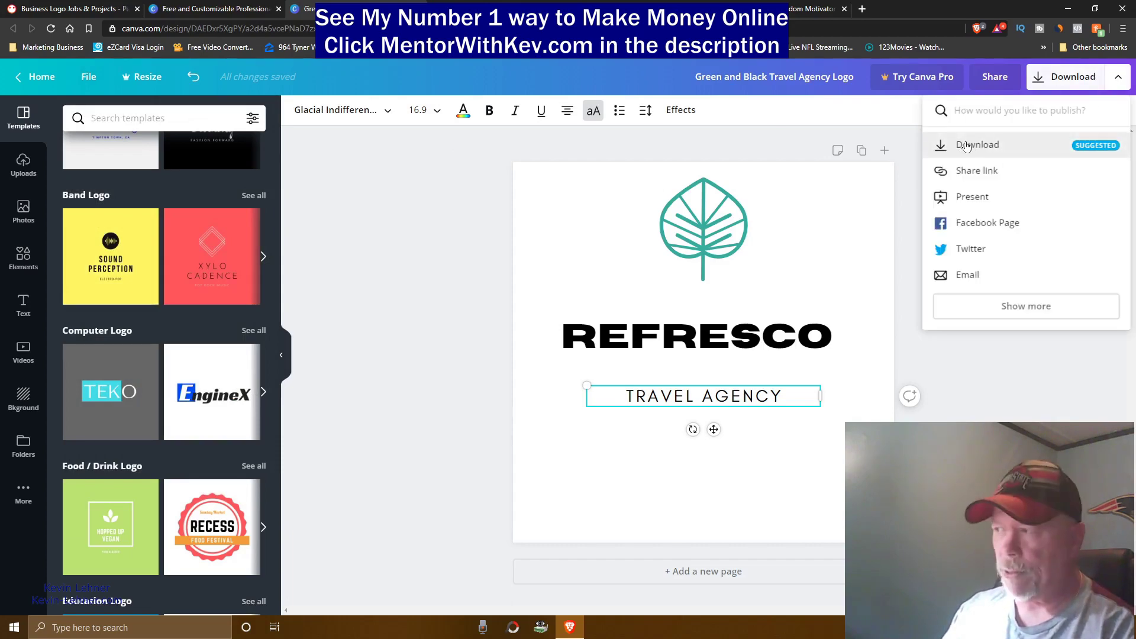
Switch back to PeoplePerHour and look through the remaining business logo projects down to the result page numbers
left_click(44, 11)
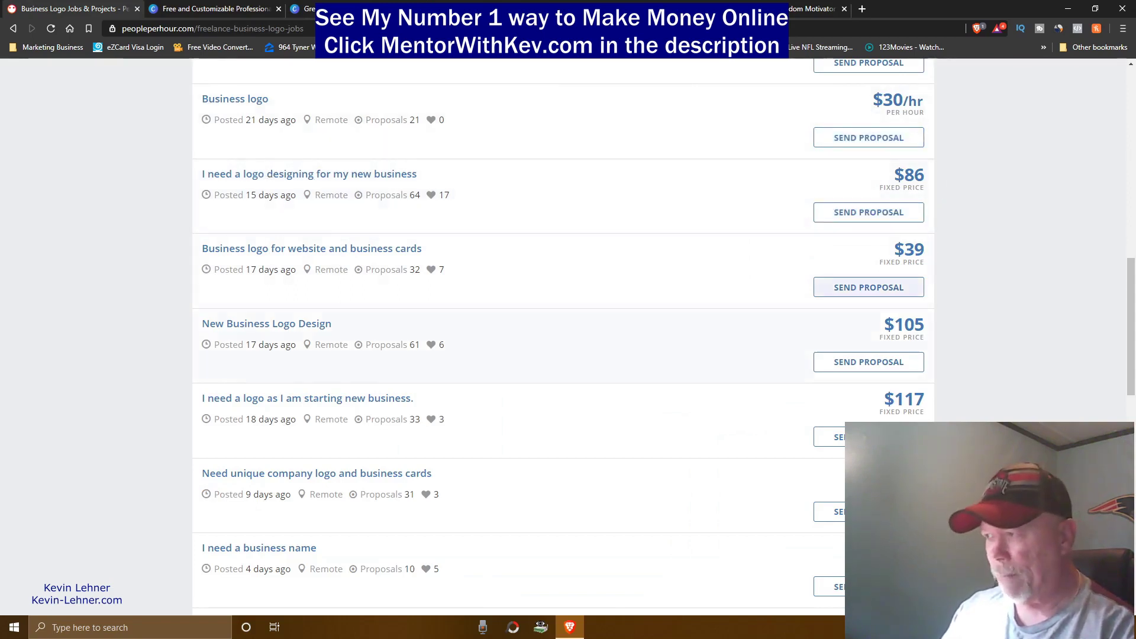
scroll(868, 293, "down", 1)
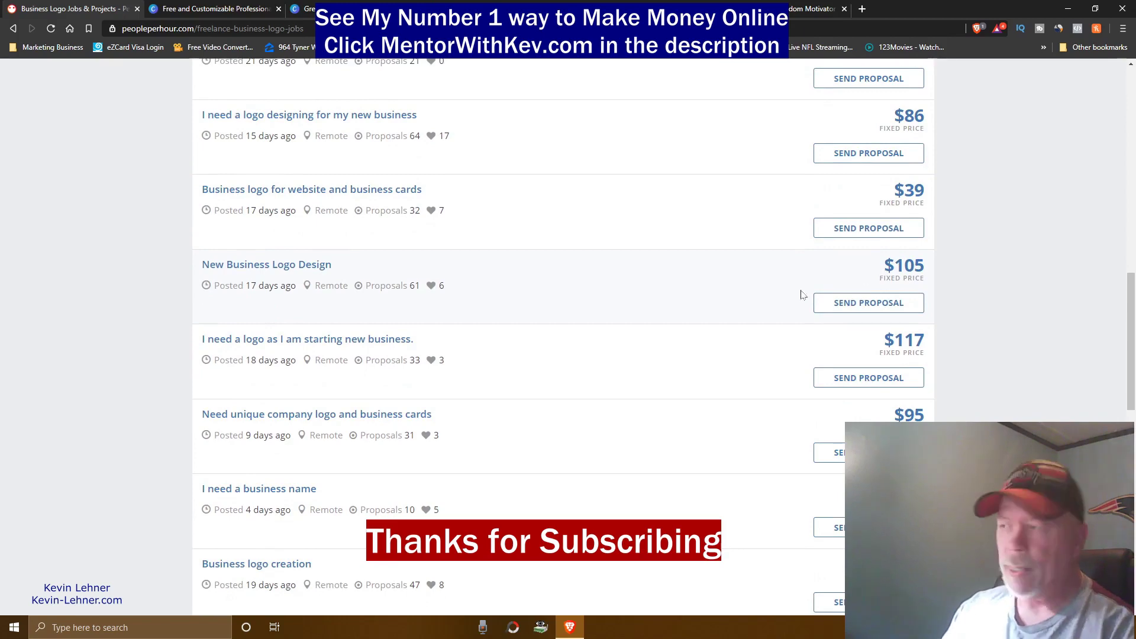
scroll(568, 294, "down", 8)
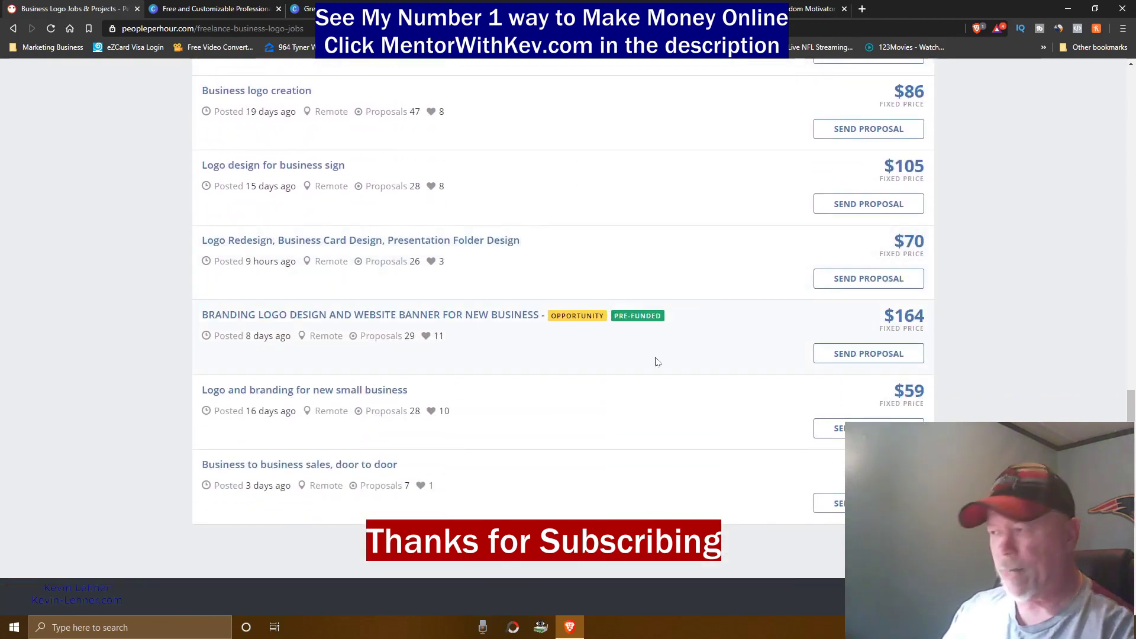
scroll(655, 362, "down", 3)
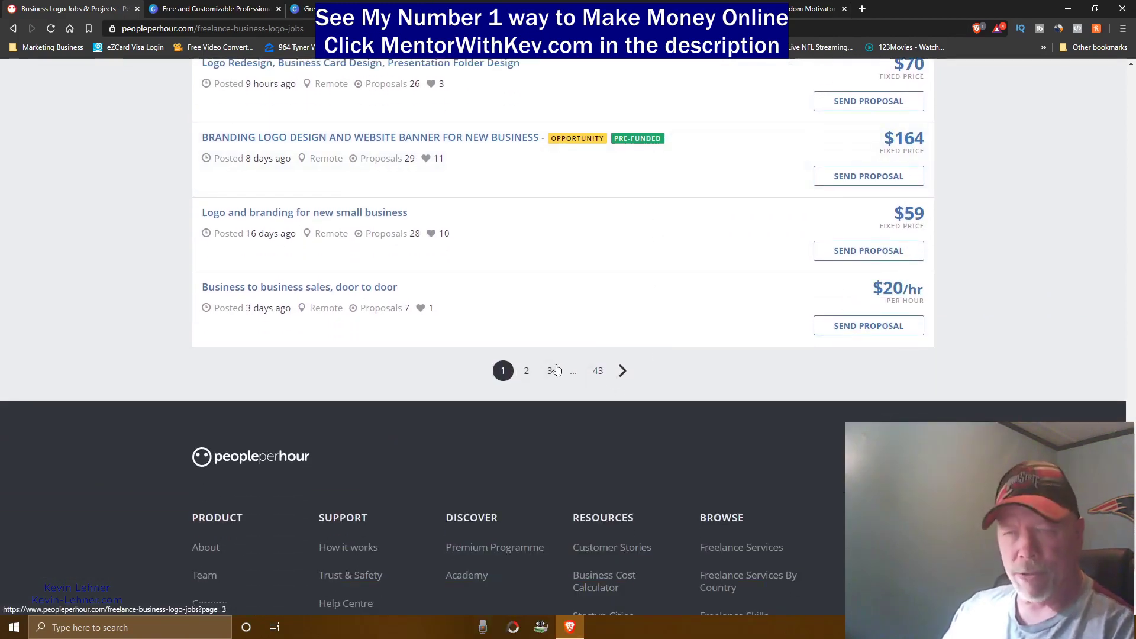
scroll(556, 370, "up", 12)
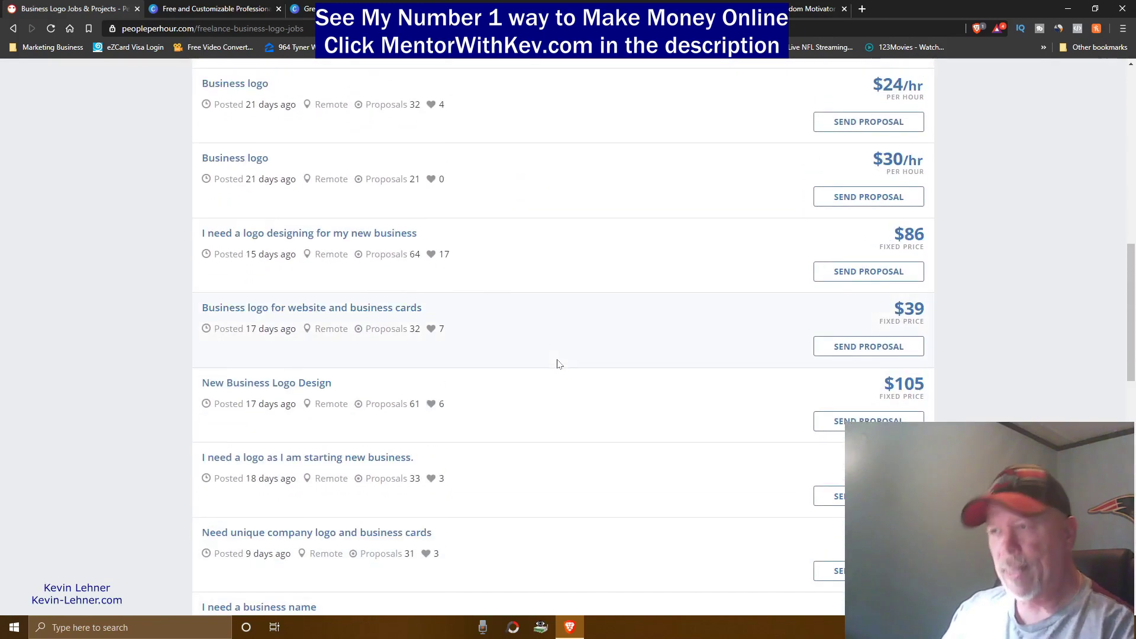
scroll(557, 364, "up", 10)
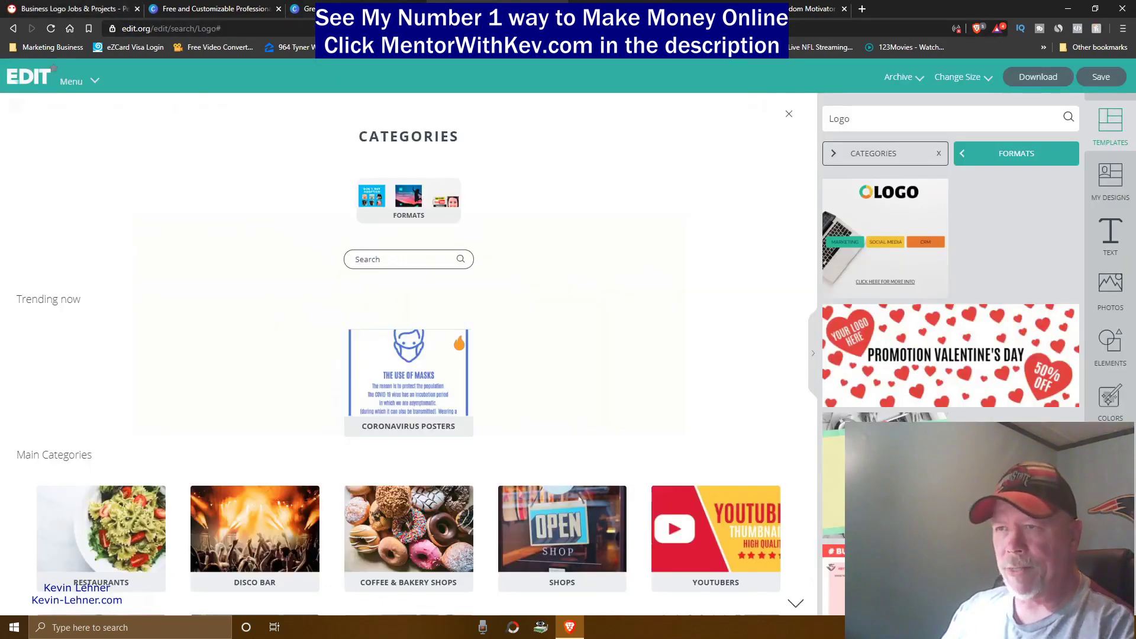
double_click(145, 28)
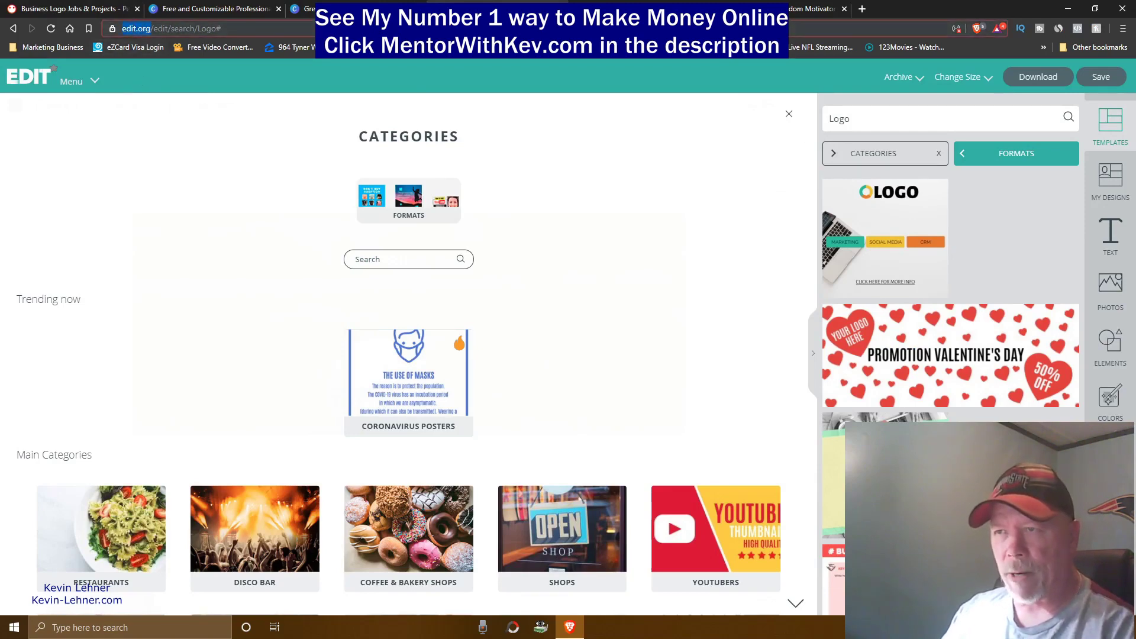
left_click_drag(150, 29, 119, 36)
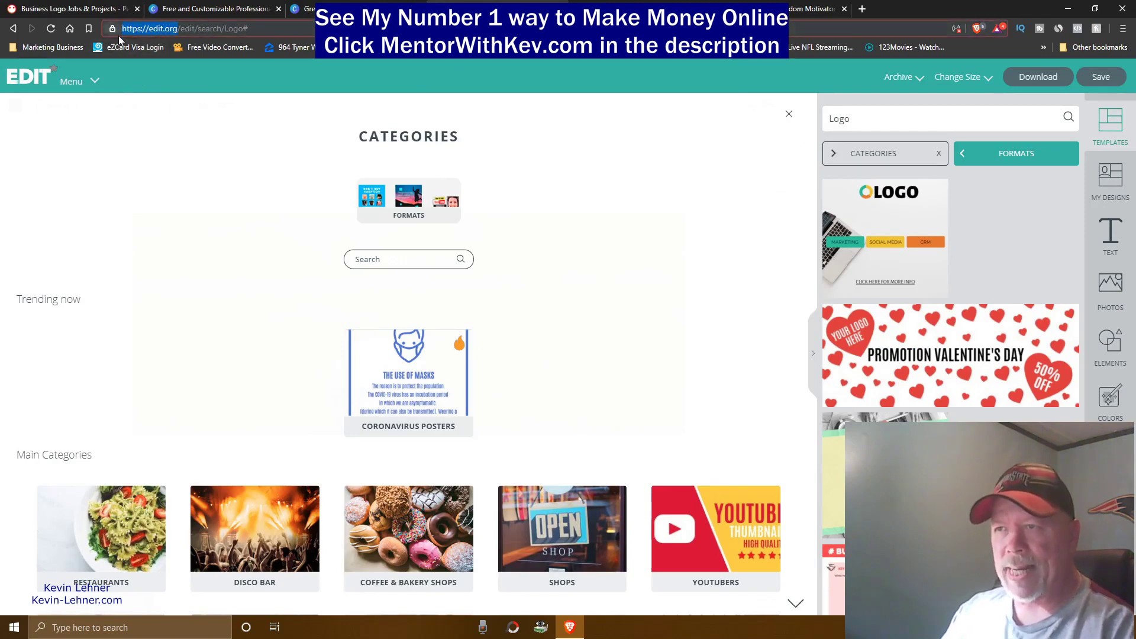
left_click(172, 81)
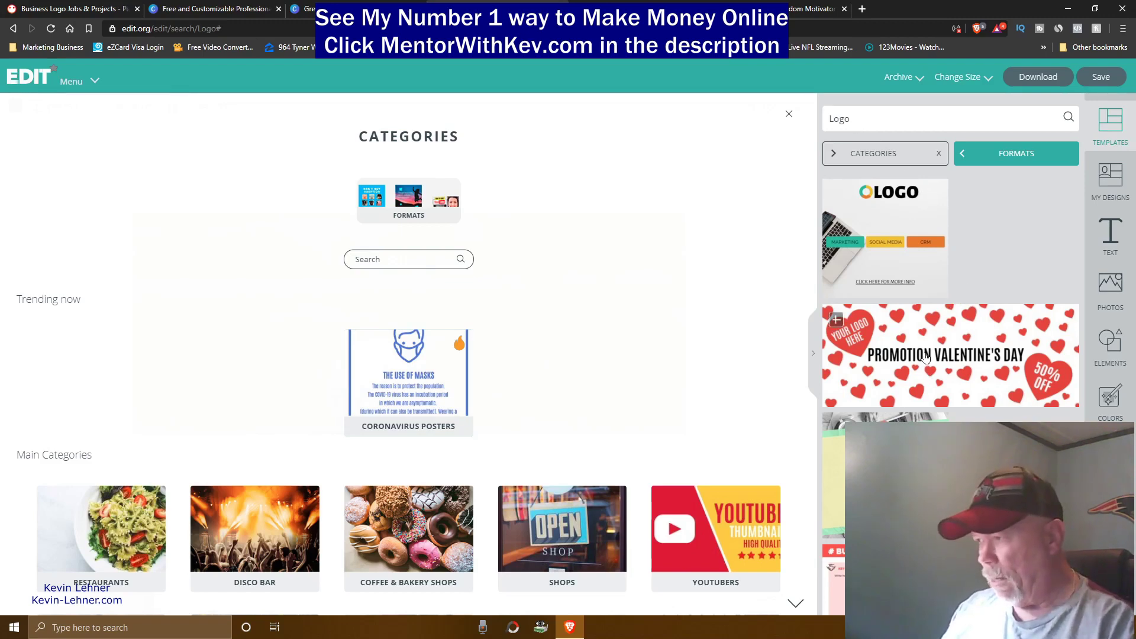
Look through the edit.org templates listed for the search term Logo
scroll(971, 394, "down", 3)
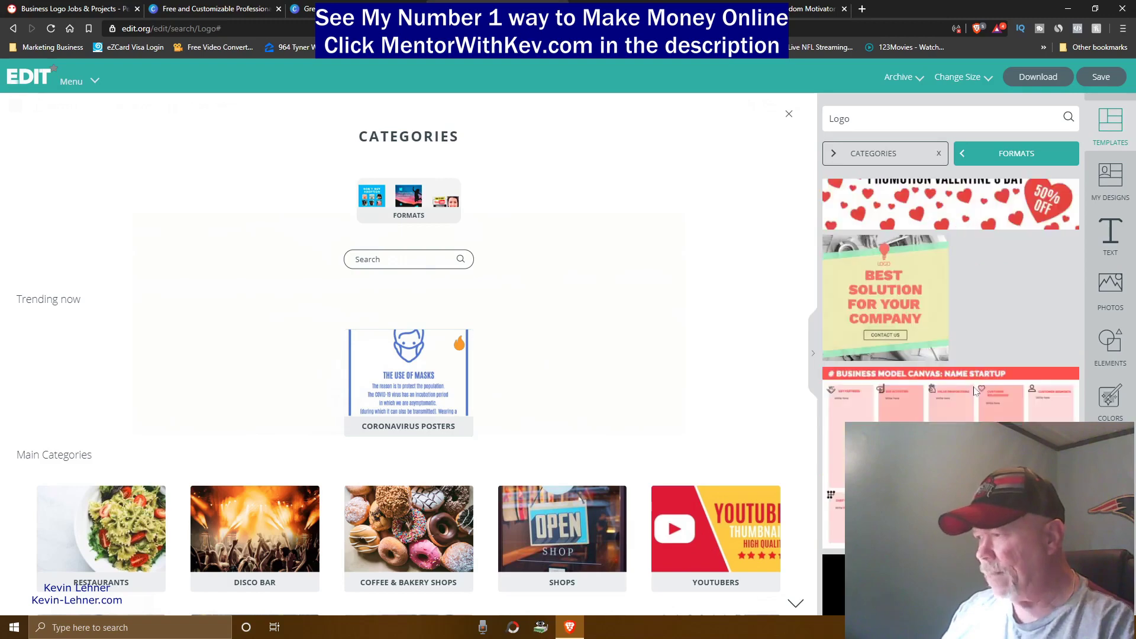
scroll(975, 392, "down", 3)
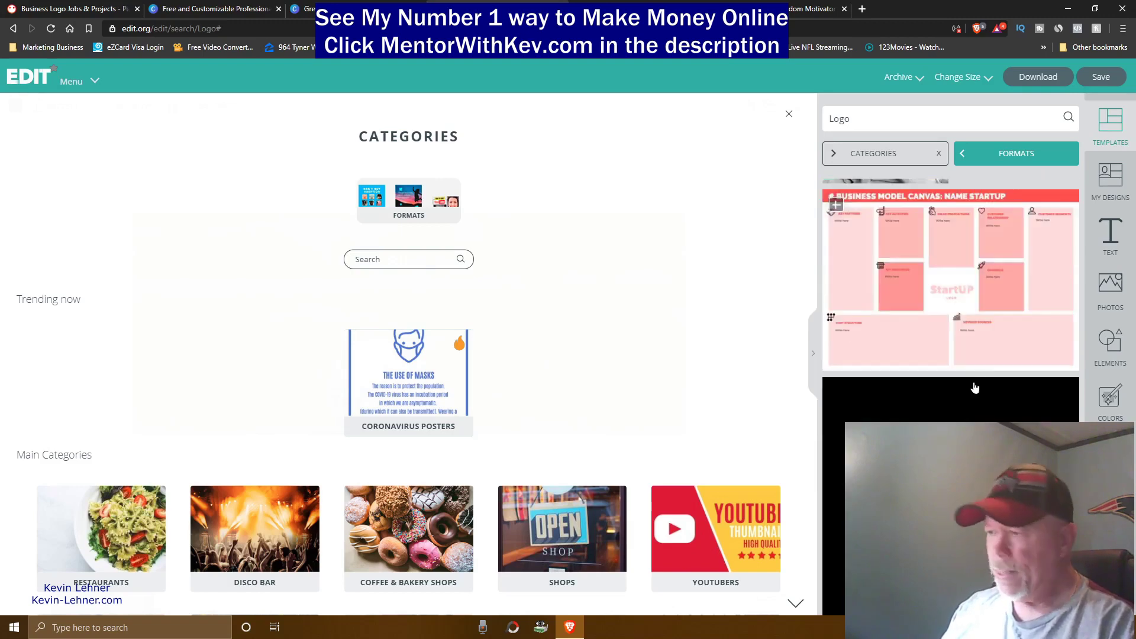
scroll(975, 386, "up", 5)
scroll(975, 386, "down", 5)
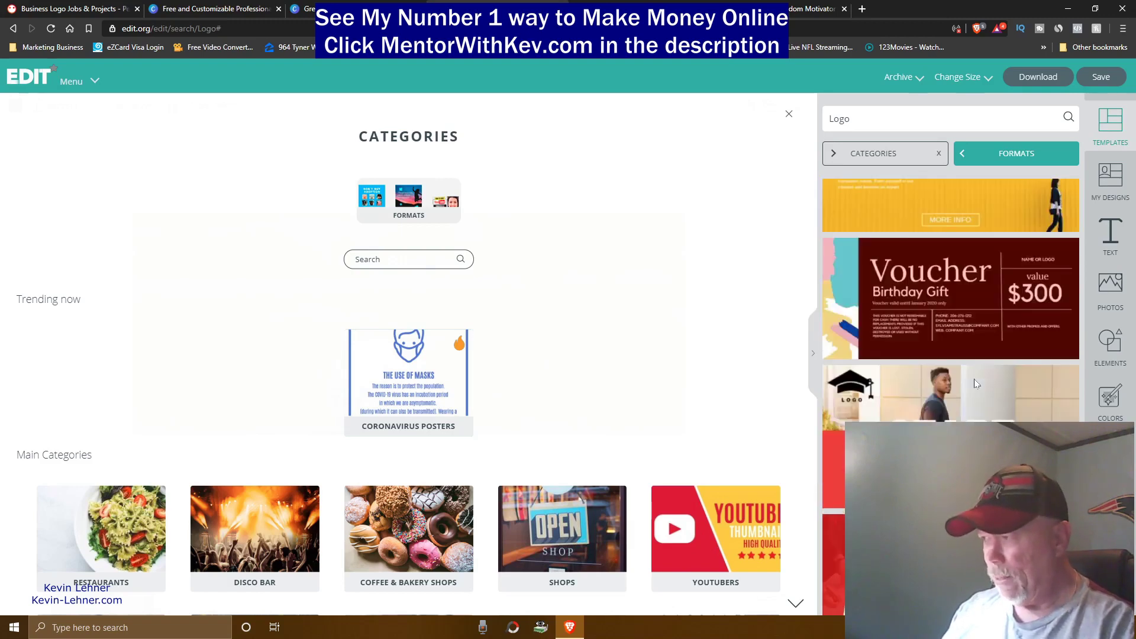
scroll(975, 384, "down", 5)
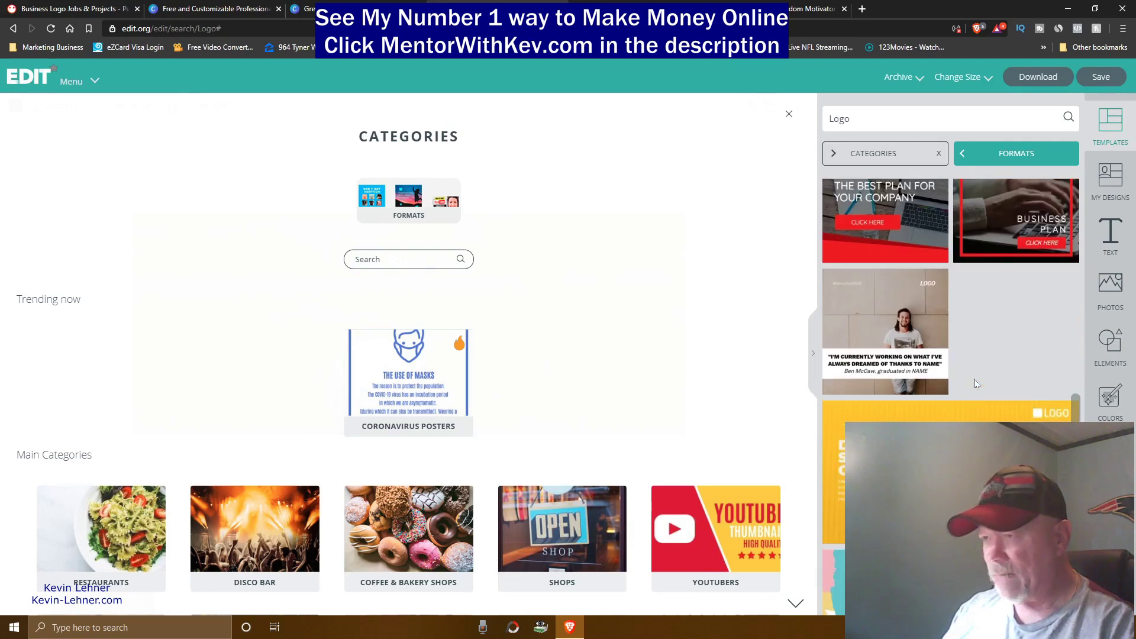
scroll(971, 378, "up", 1)
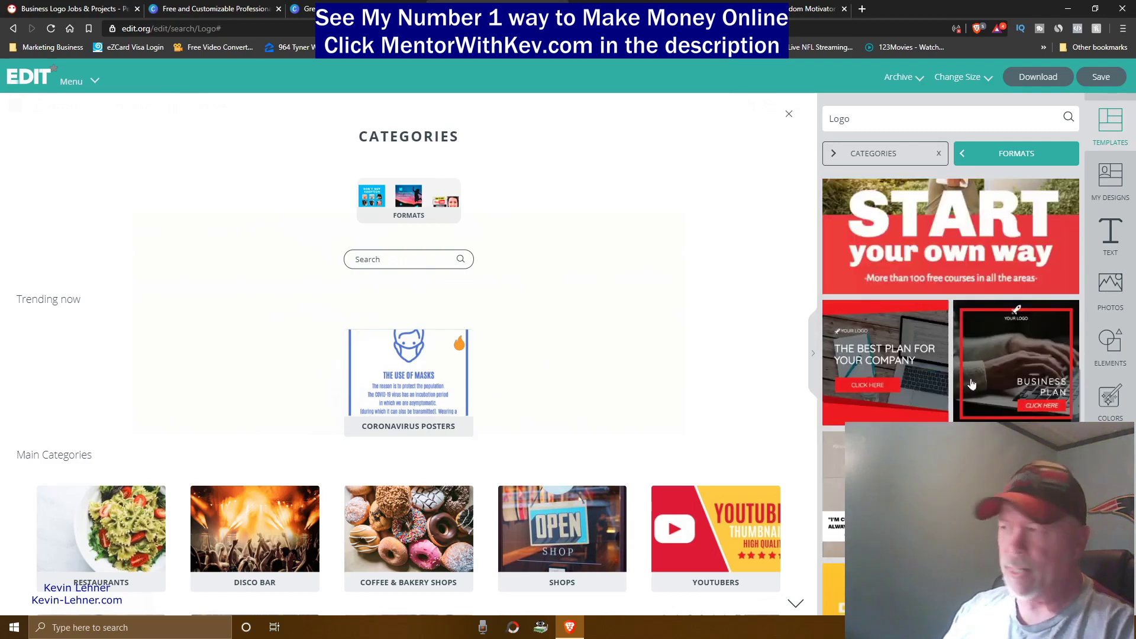
scroll(968, 372, "up", 1)
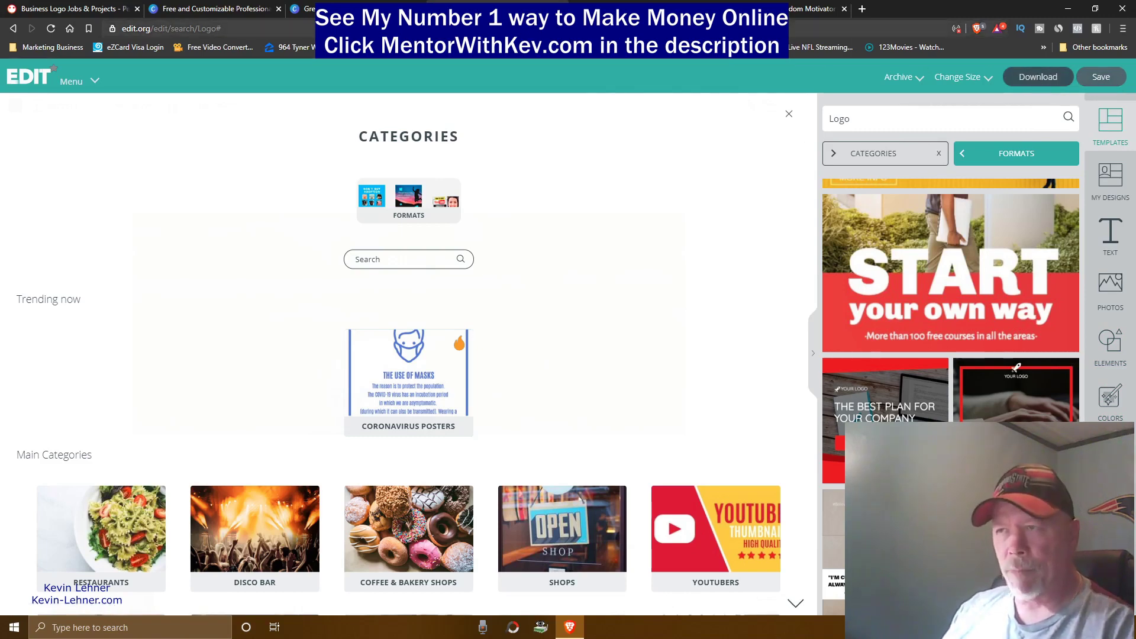
Return to PeoplePerHour and highlight the price of the "Create a logo for my new business." project
left_click(49, 10)
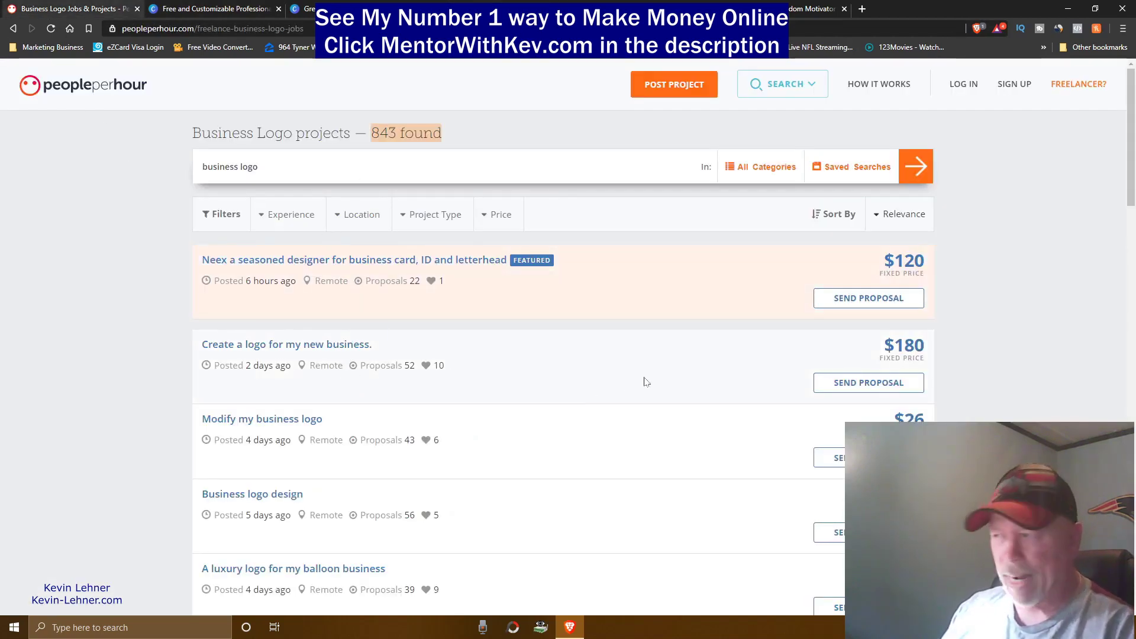
double_click(922, 348)
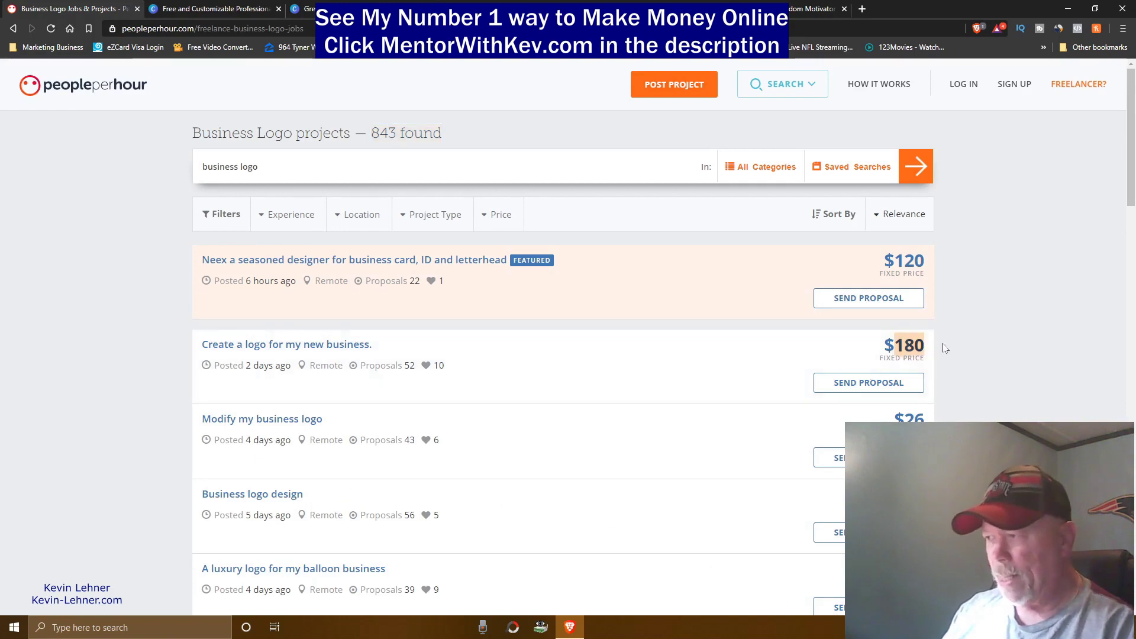
left_click(978, 366)
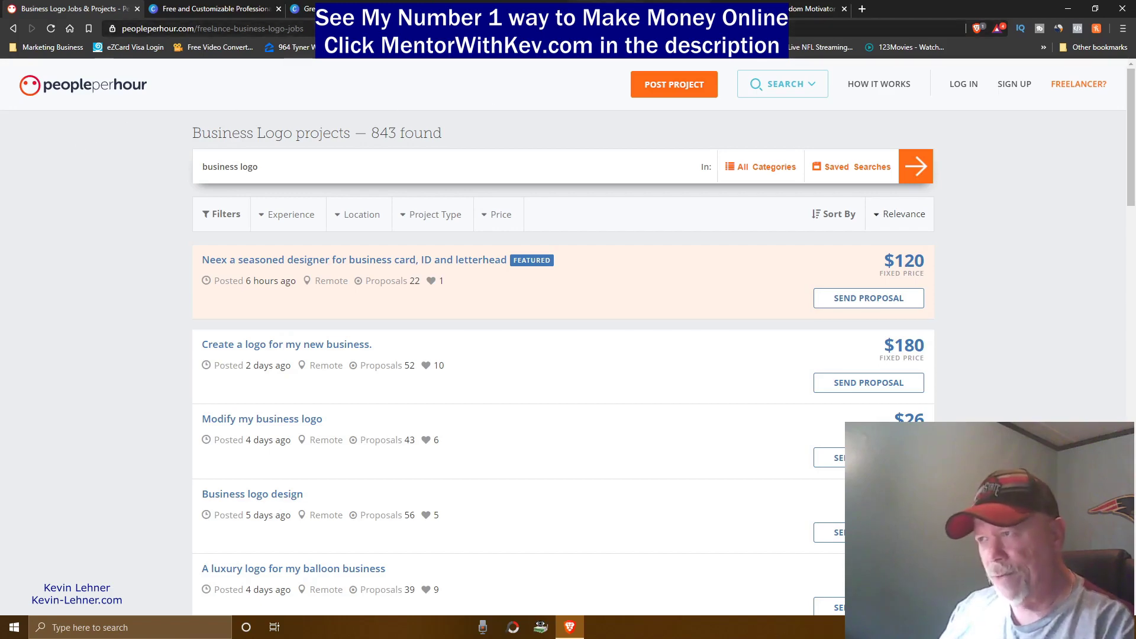
Revisit the 99designs designers page, edit.org and Canva's Green and Black Travel Agency Logo template page
key("alt+Left")
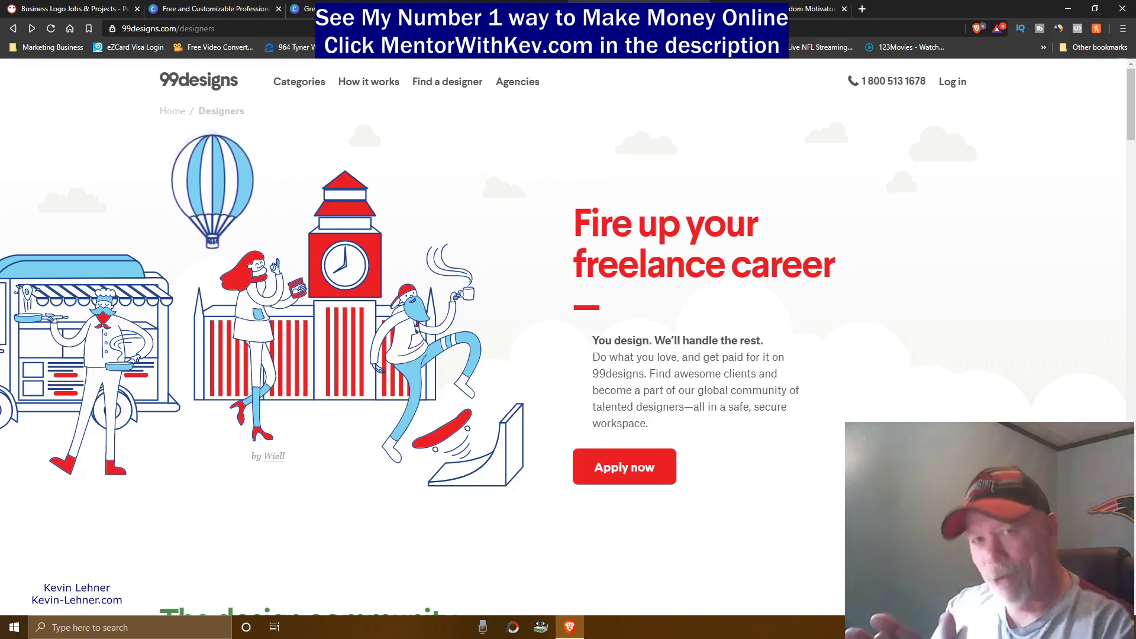
left_click(226, 13)
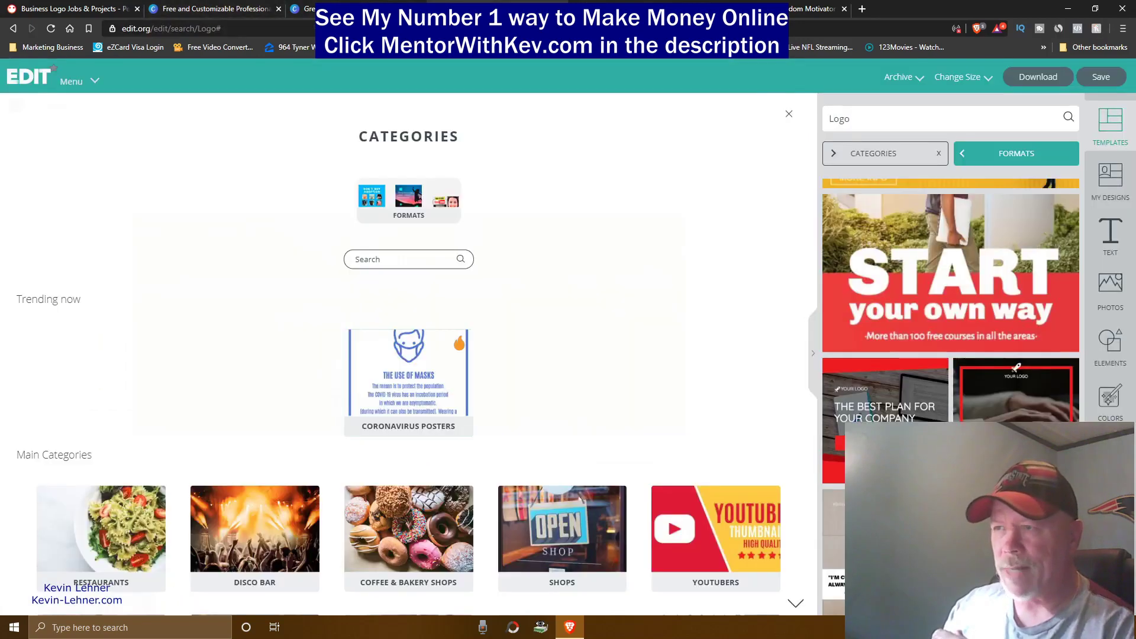
left_click(227, 12)
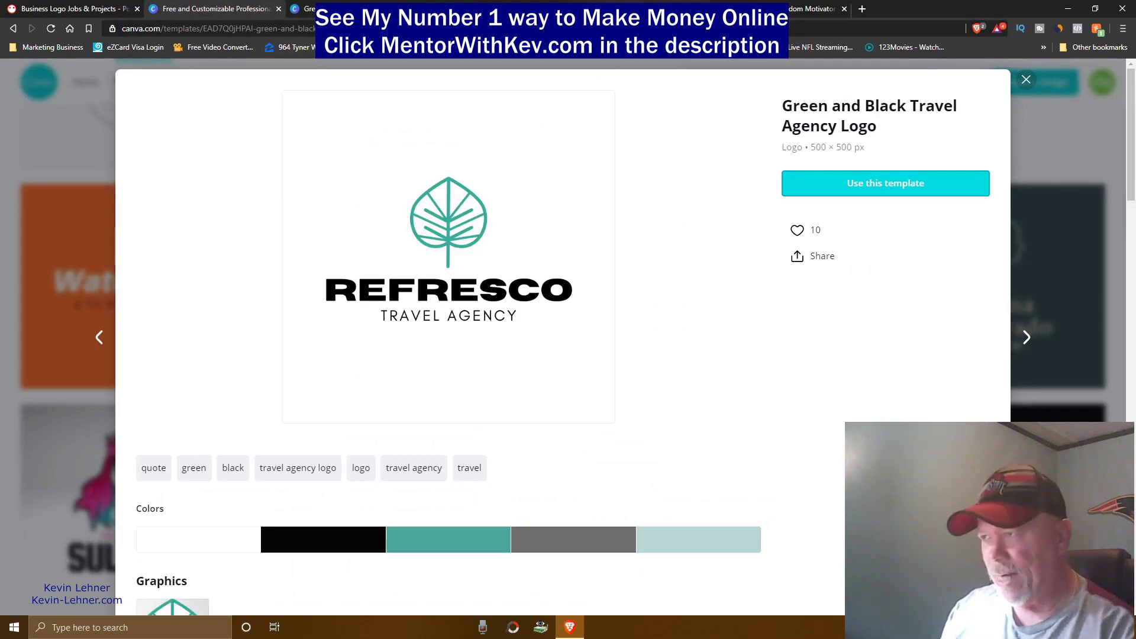
key("alt+Left")
scroll(681, 312, "down", 2)
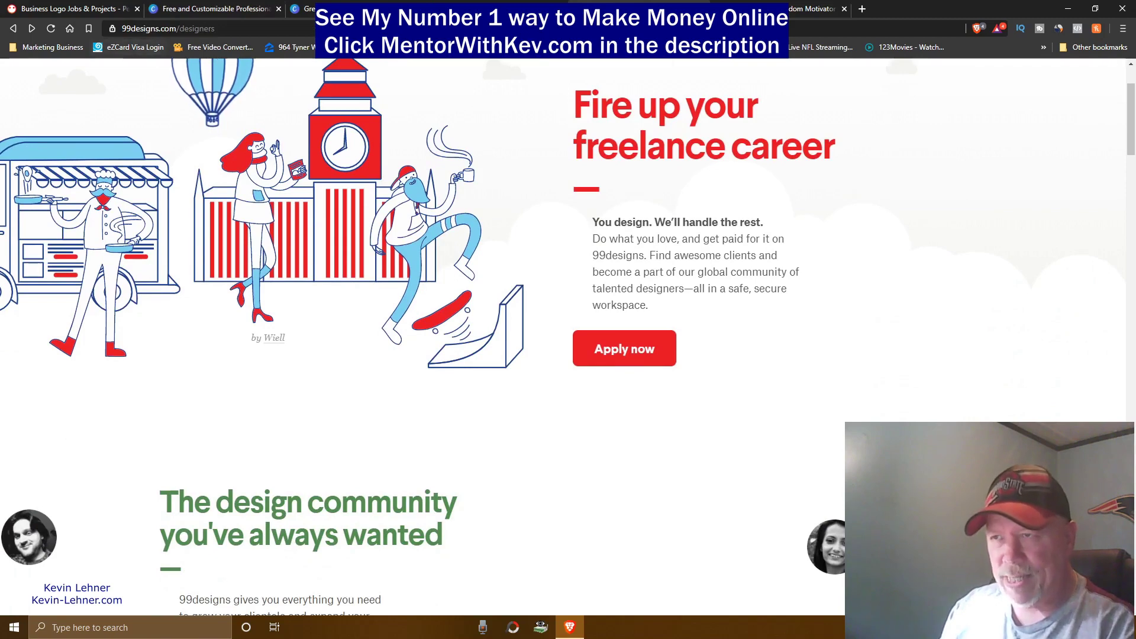
mouse_move(142, 29)
left_mouse_down()
mouse_move(176, 28)
mouse_move(121, 29)
left_mouse_up()
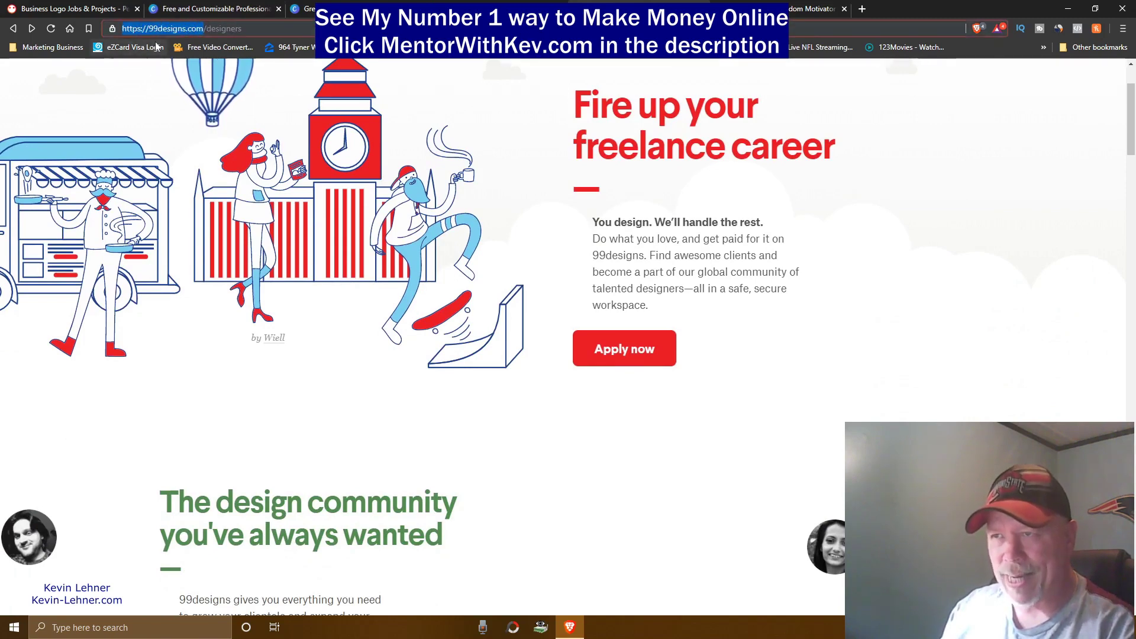
left_click(170, 78)
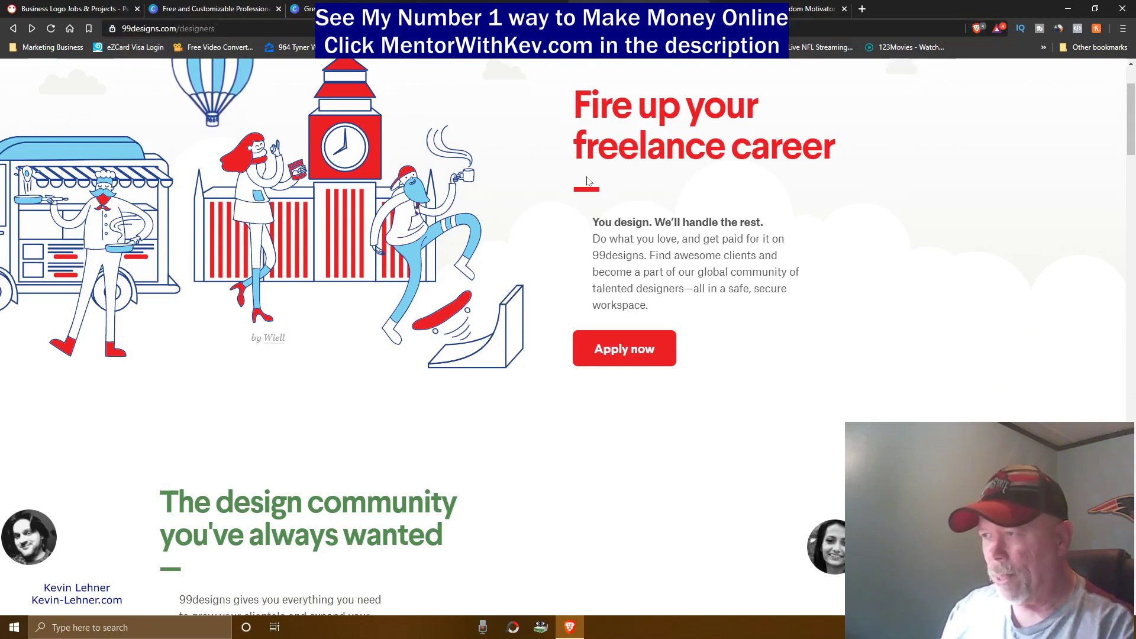
left_click(621, 350)
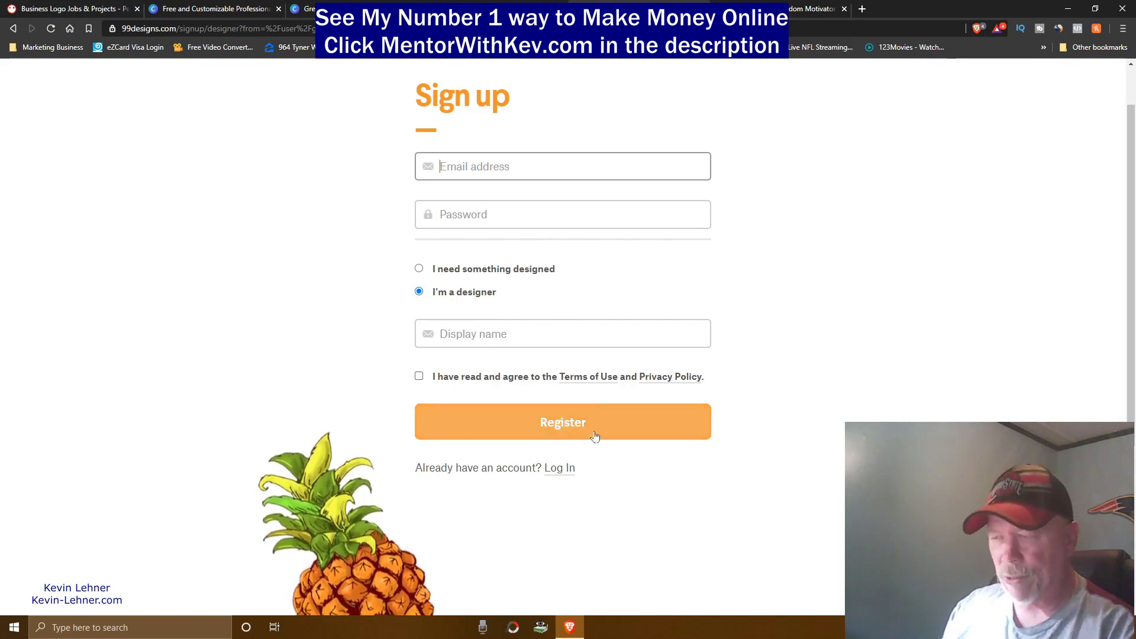
scroll(758, 338, "up", 1)
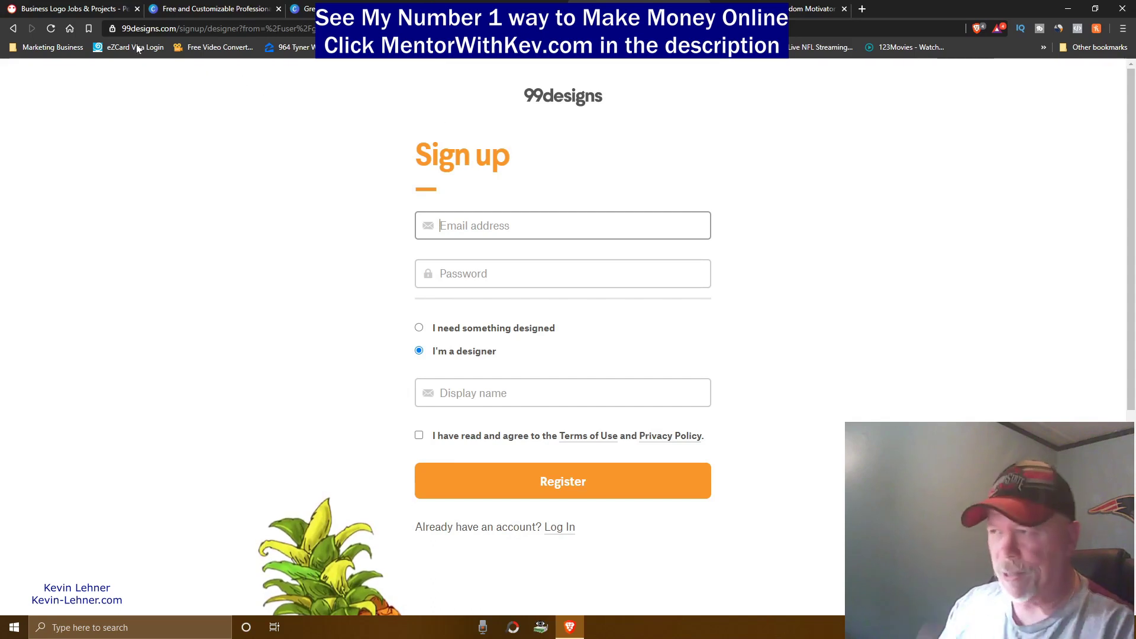
Return to PeoplePerHour, highlight the number of Business Logo projects found and look through the listed projects and their prices
left_click(74, 9)
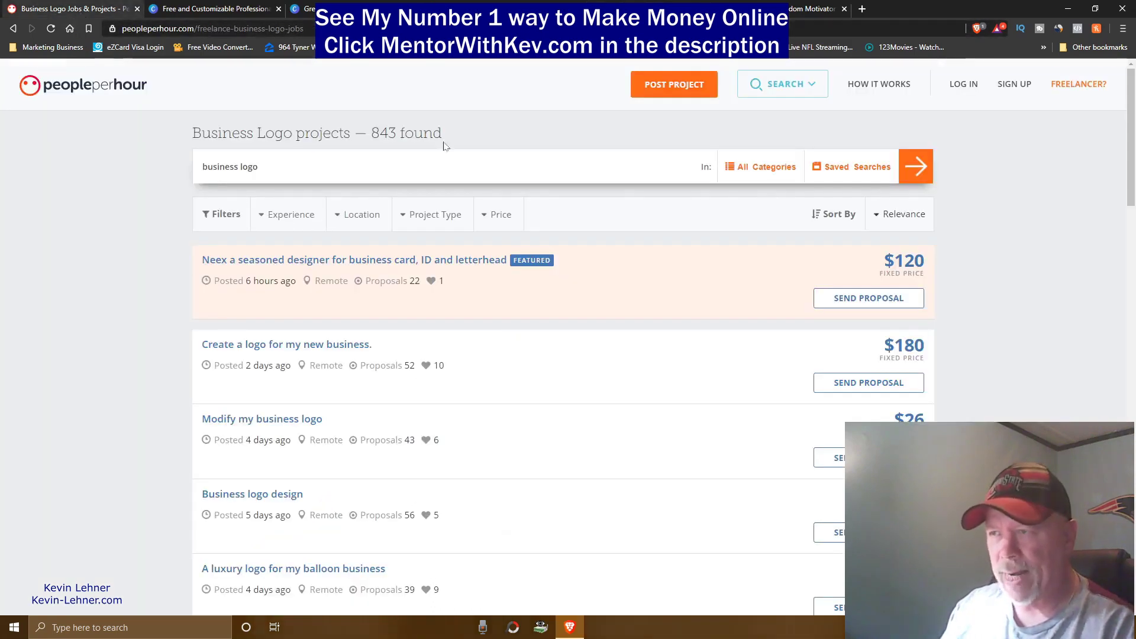
left_click_drag(443, 134, 372, 133)
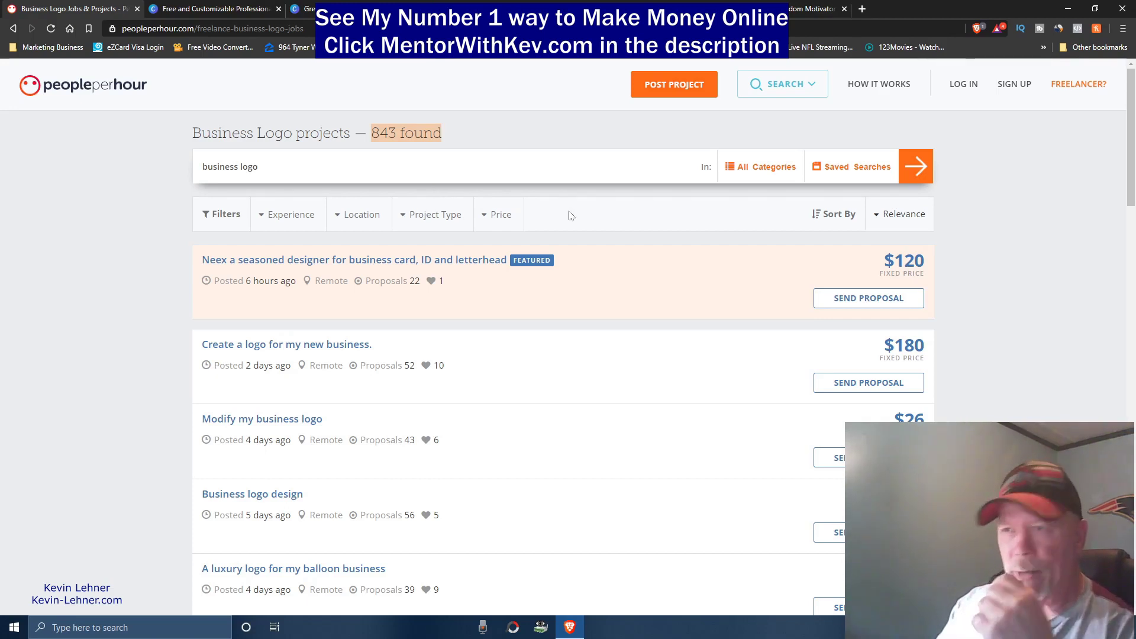
scroll(569, 216, "down", 3)
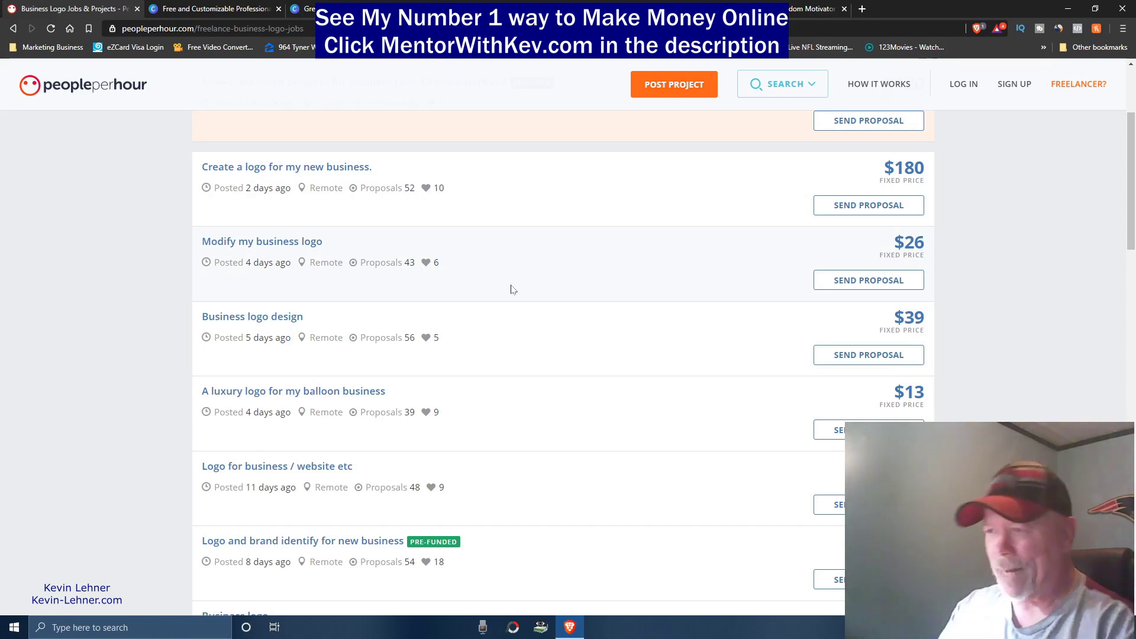
scroll(592, 293, "down", 4)
scroll(639, 284, "down", 3)
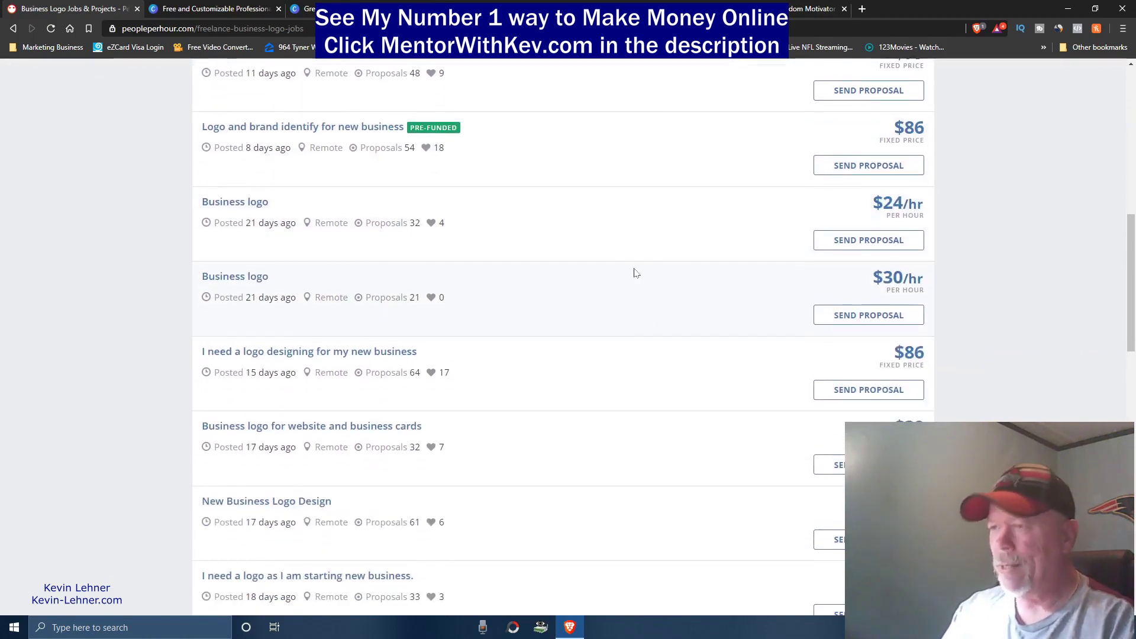
scroll(658, 274, "down", 3)
scroll(663, 272, "down", 3)
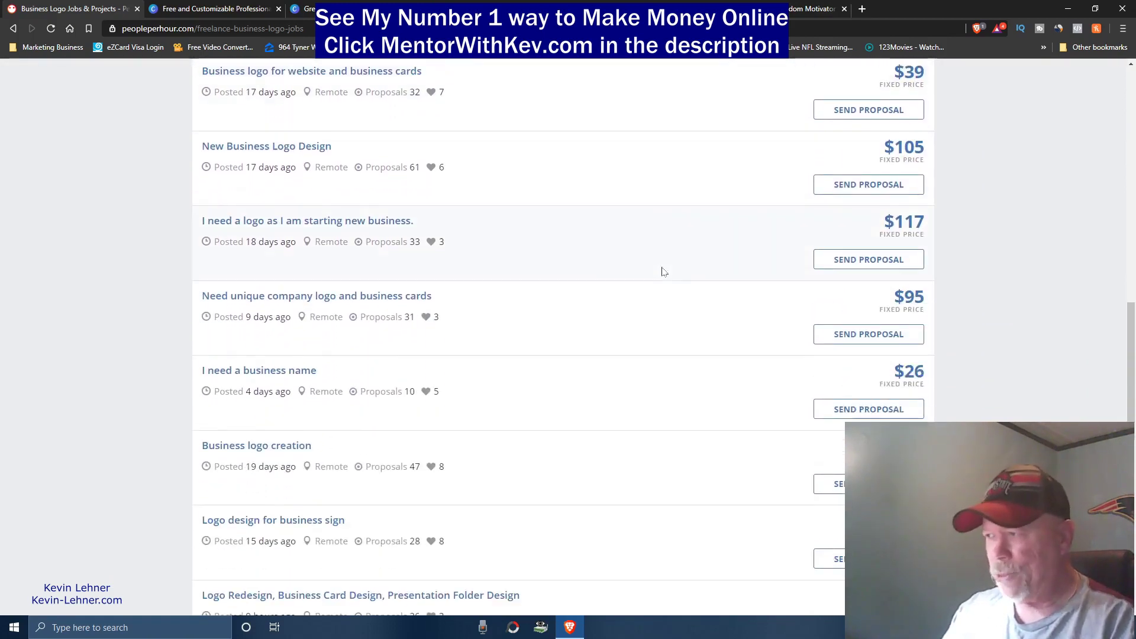